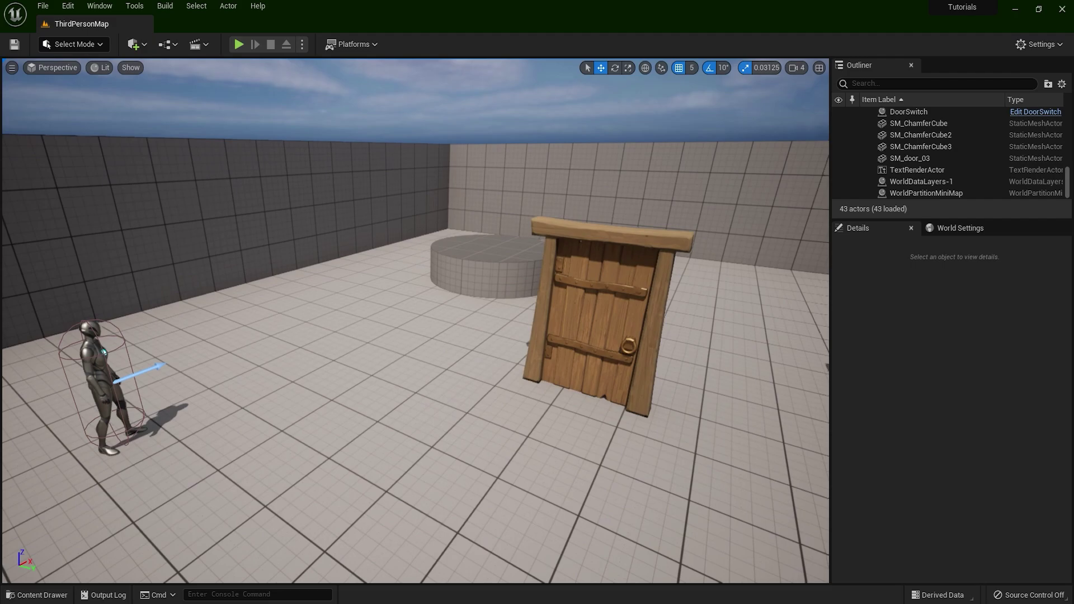
Move the wooden door SM_door_03 along the Y axis to a Y location of 825, nearer the character
right_click_drag(402, 298, 501, 319)
left_click(501, 319)
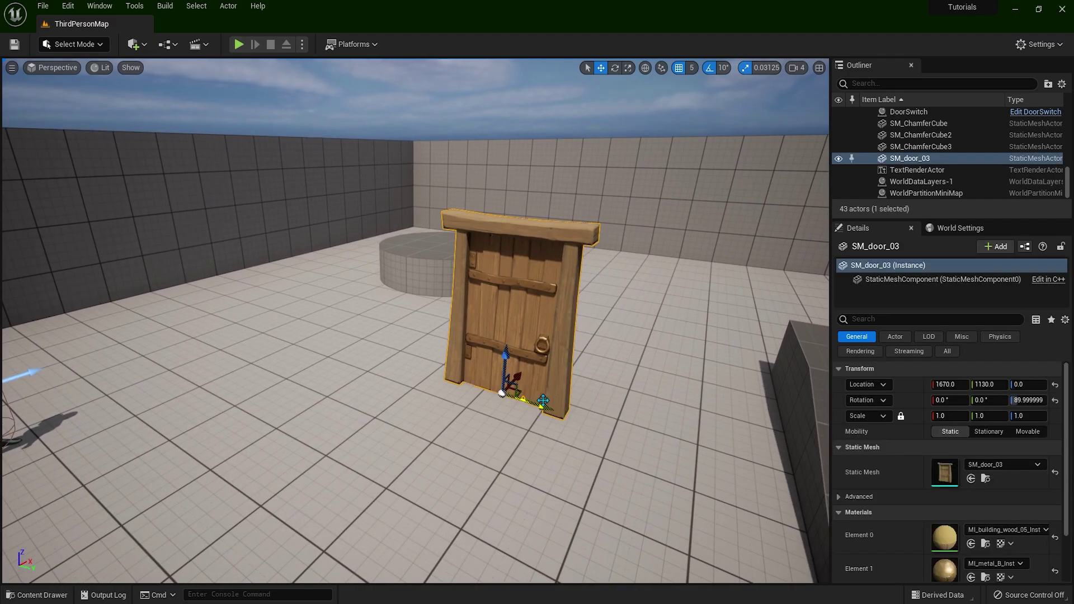
left_click_drag(542, 405, 385, 375)
right_click_drag(385, 376, 343, 359)
key("w")
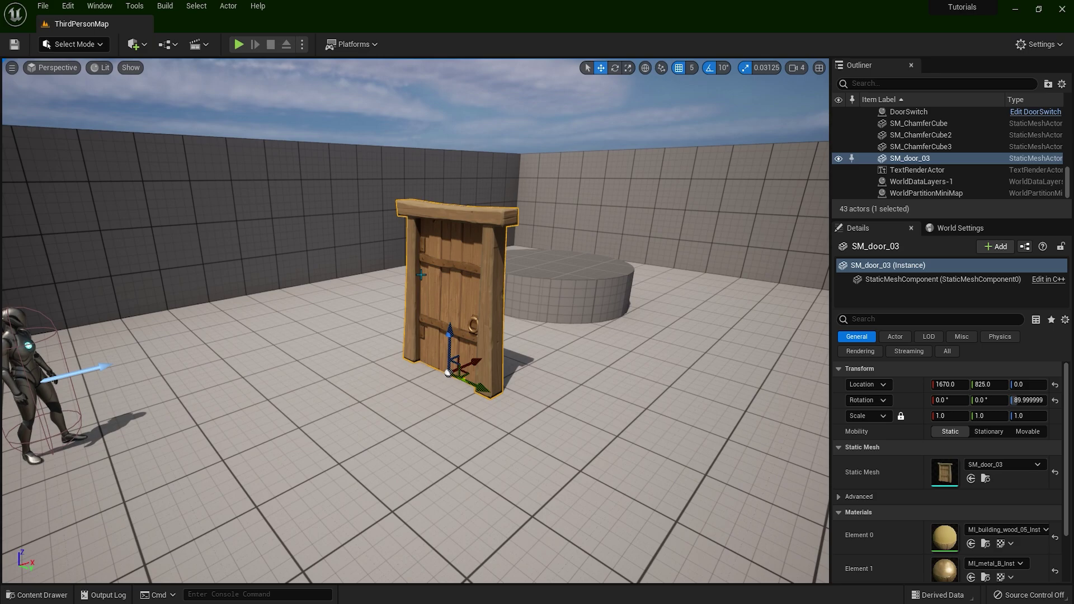
Locate the placed door's source asset SM_door_03 in the content folder and open it for mesh editing
right_click(449, 272)
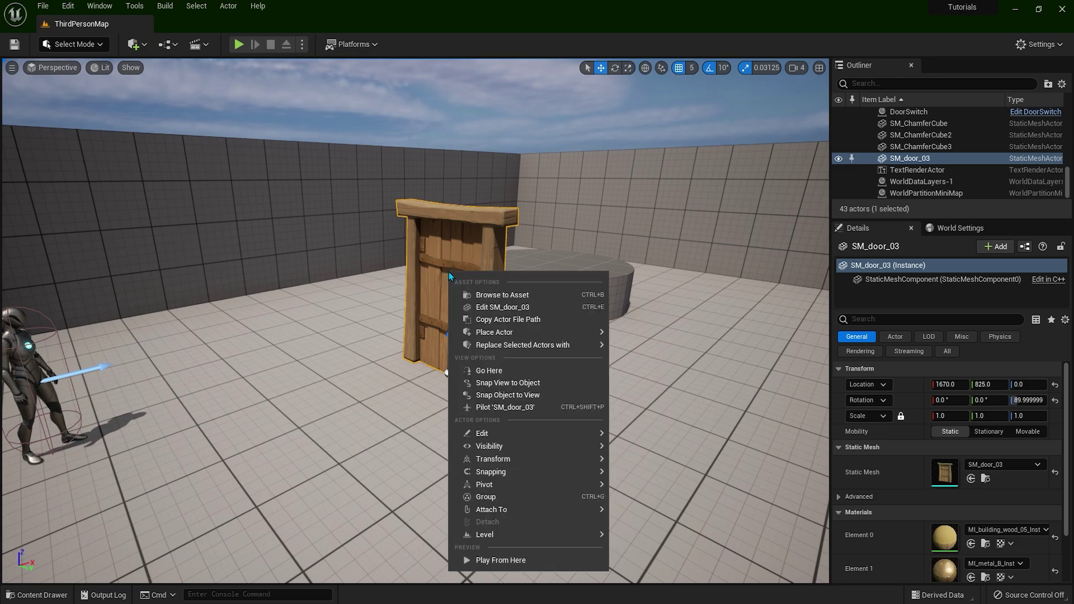
left_click(539, 296)
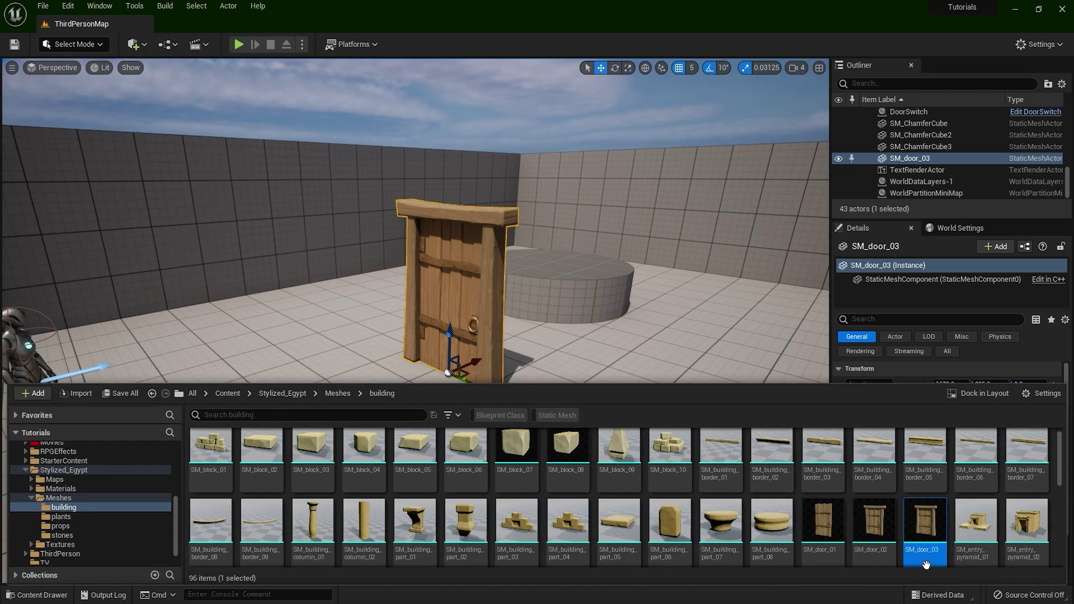
mouse_move(926, 562)
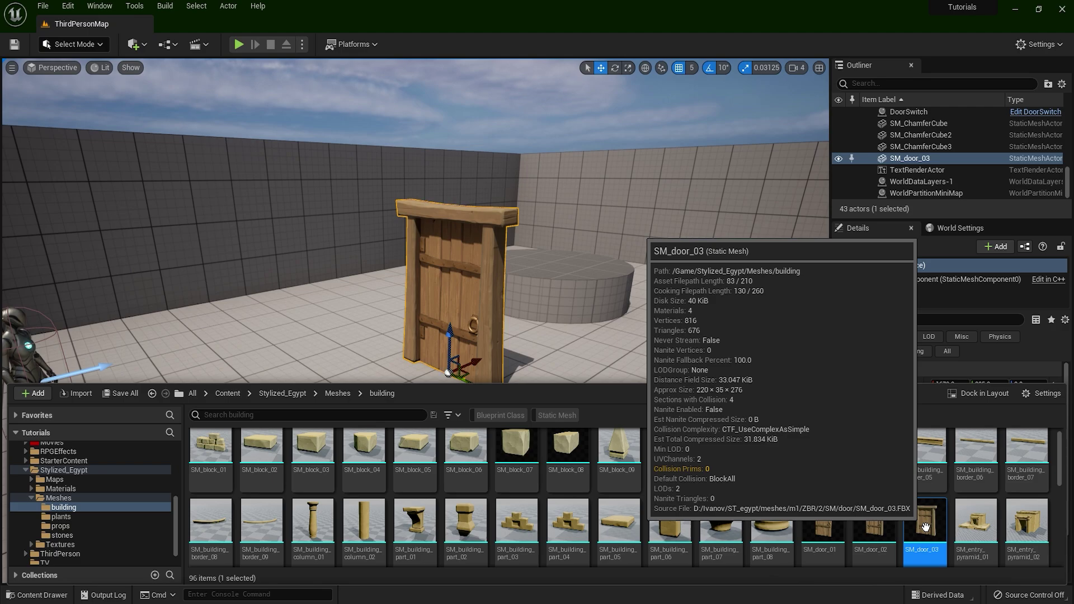
double_click(925, 527)
left_click_drag(394, 285, 395, 284)
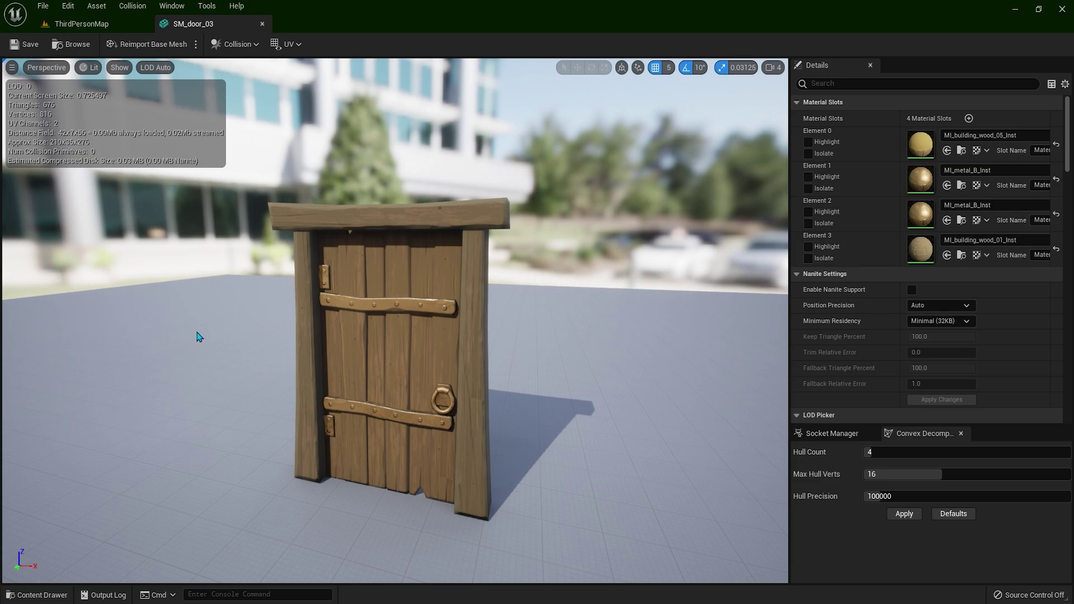
Play the ThirdPersonMap level, run the character into and around the door to test its collision, and end the play session
left_click(115, 21)
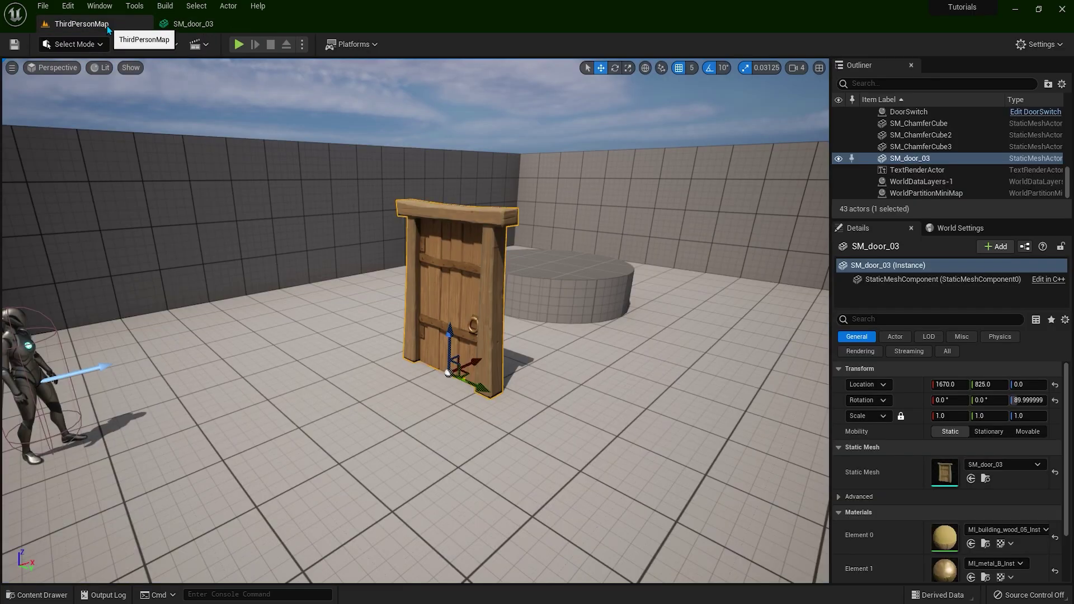
left_click(239, 44)
key("w")
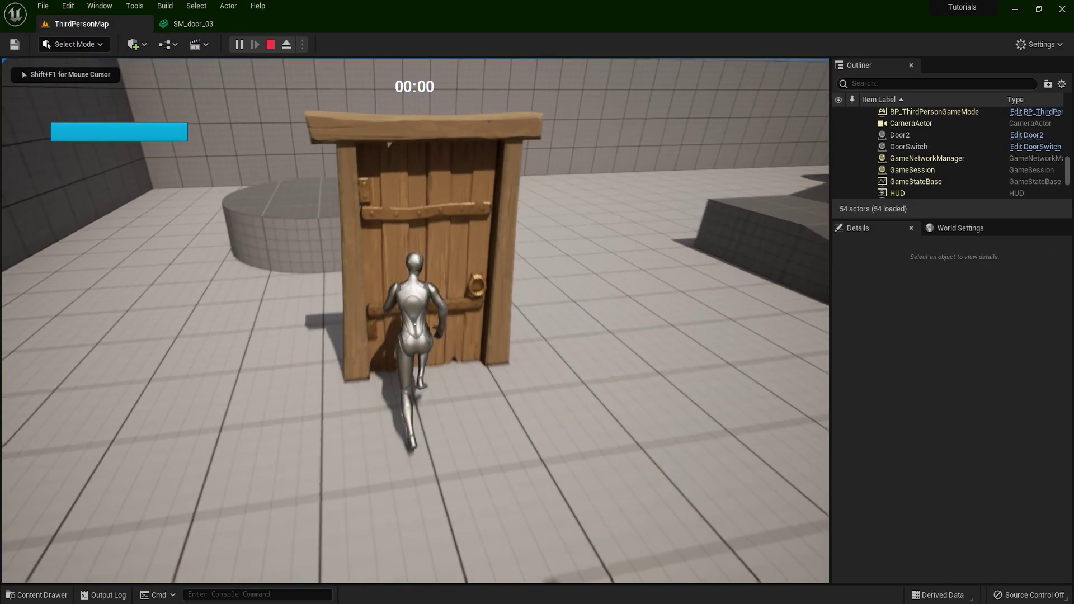
key("a")
key("w")
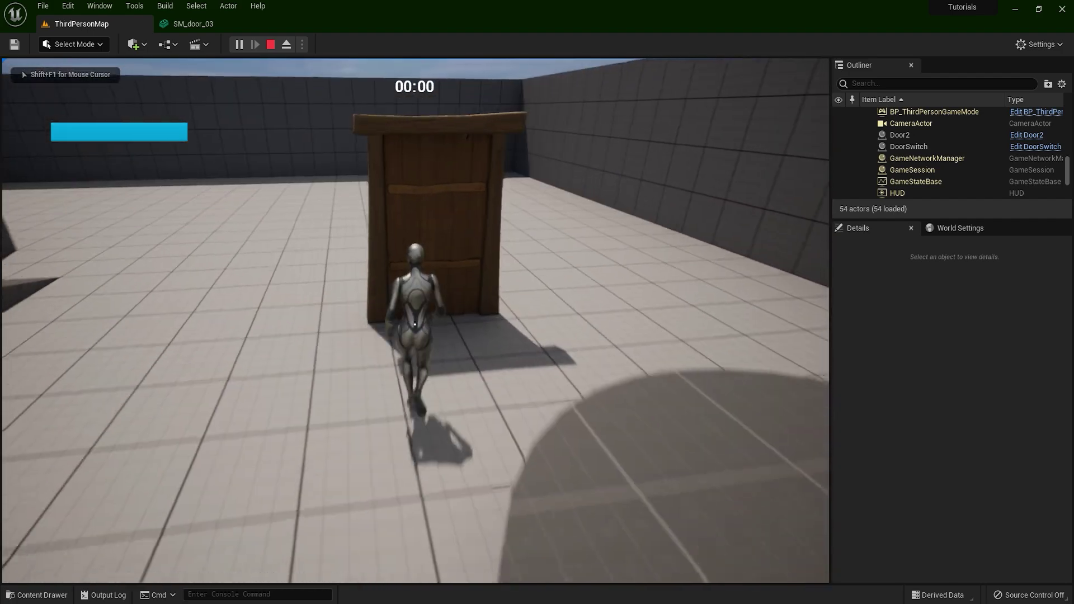
key("a")
key("w")
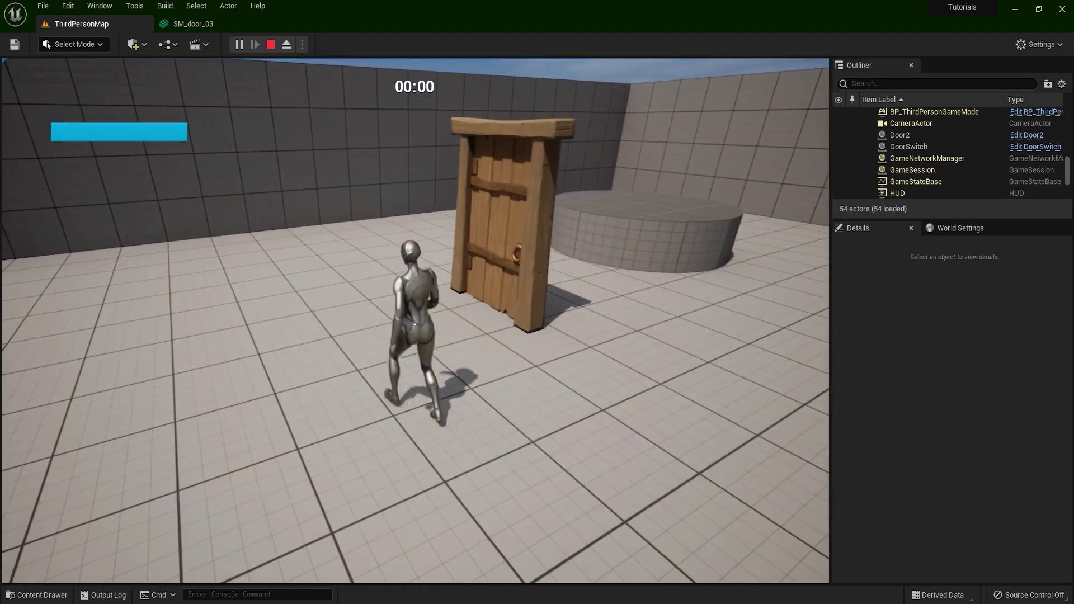
key("Escape")
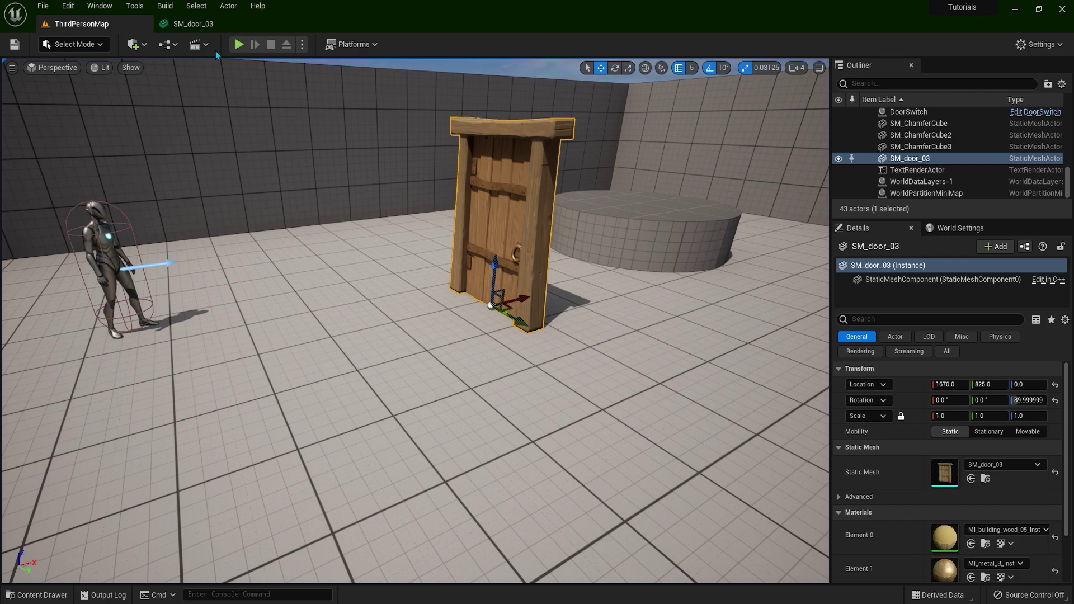
Display the simple collision on the SM_door_03 mesh and examine its wireframe around the door and frame
left_click(214, 27)
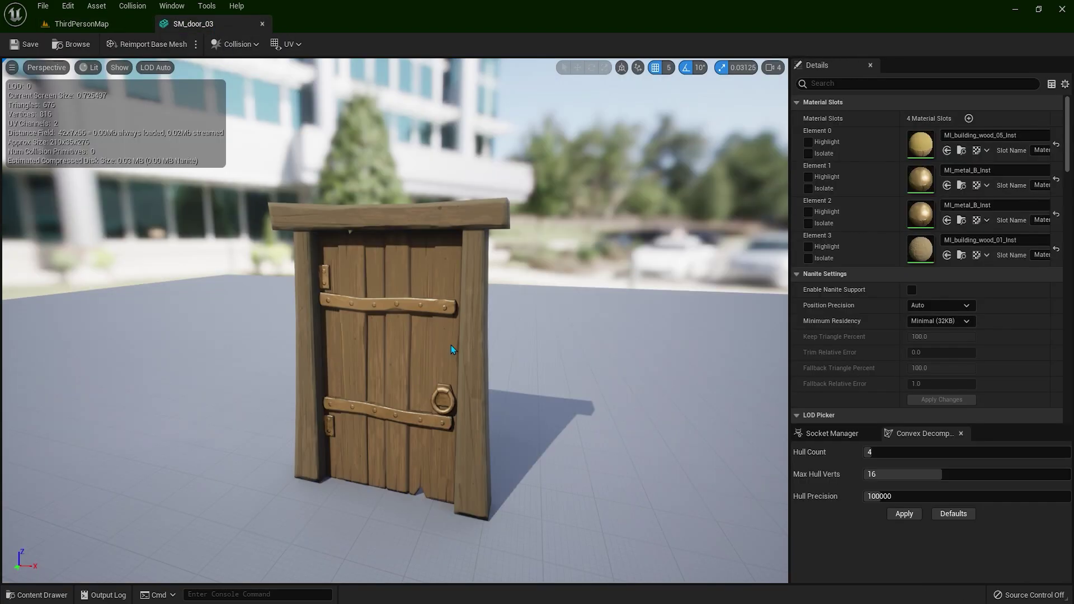
left_click_drag(397, 333, 439, 237)
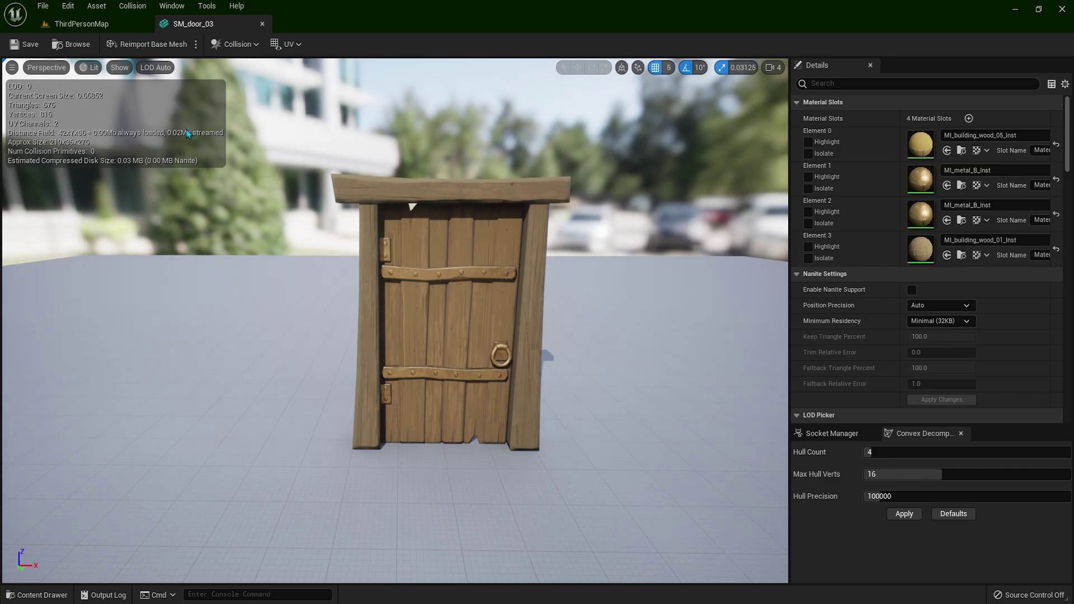
left_click(119, 68)
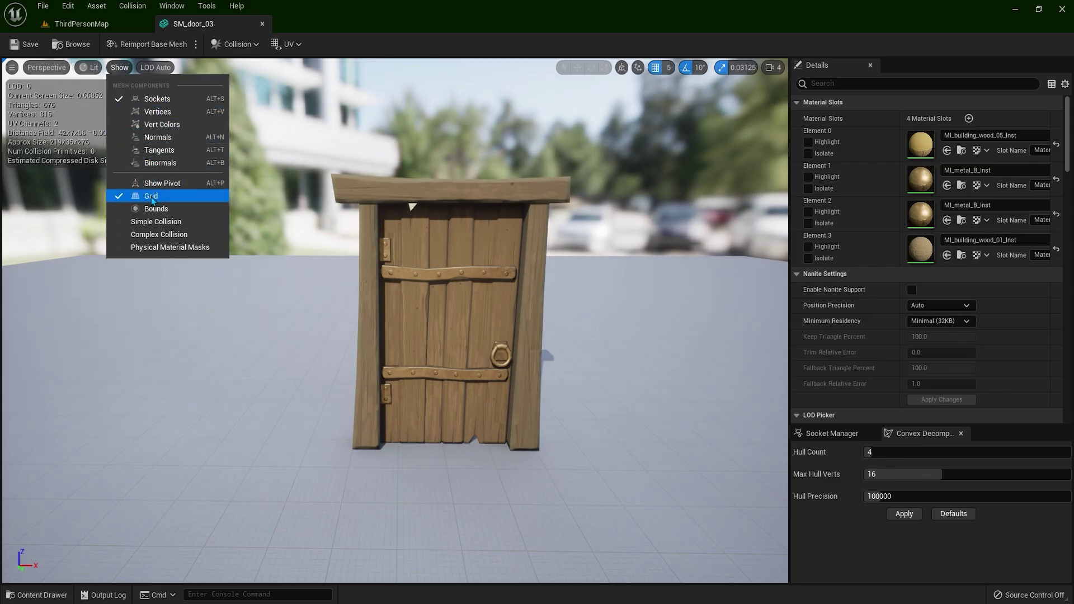
left_click(119, 223)
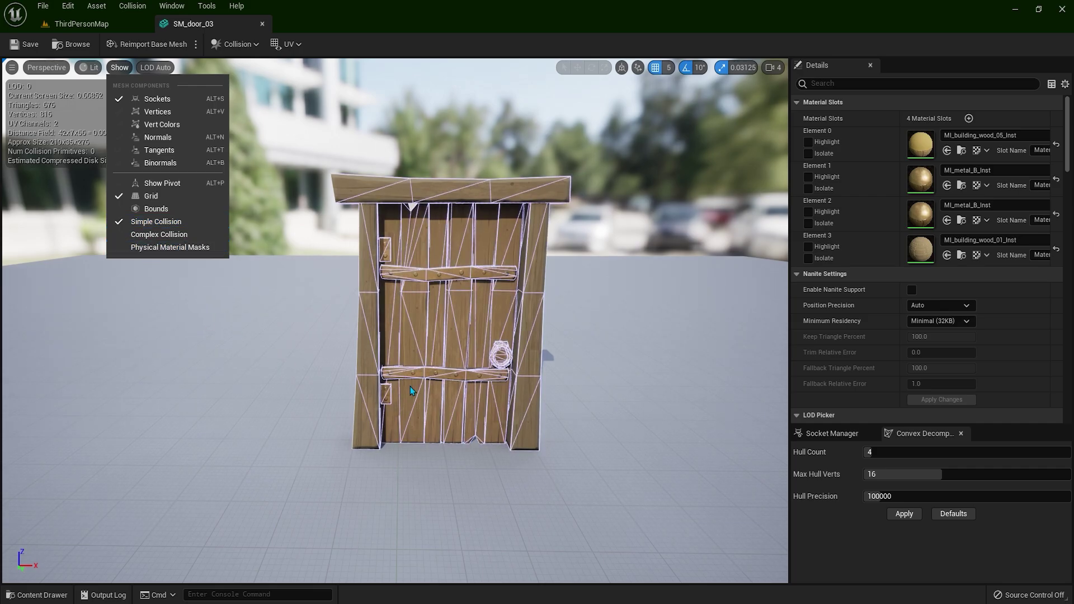
right_click_drag(411, 385, 435, 385)
key("s")
key("s")
key("s")
right_click_drag(401, 255, 401, 249)
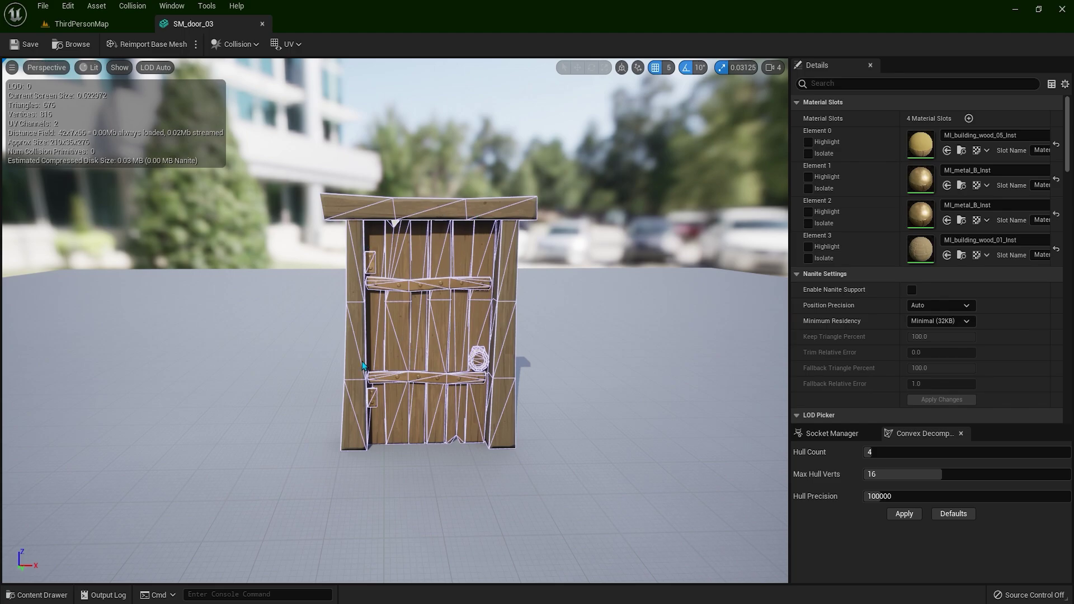
key("w")
right_click_drag(409, 343, 414, 346)
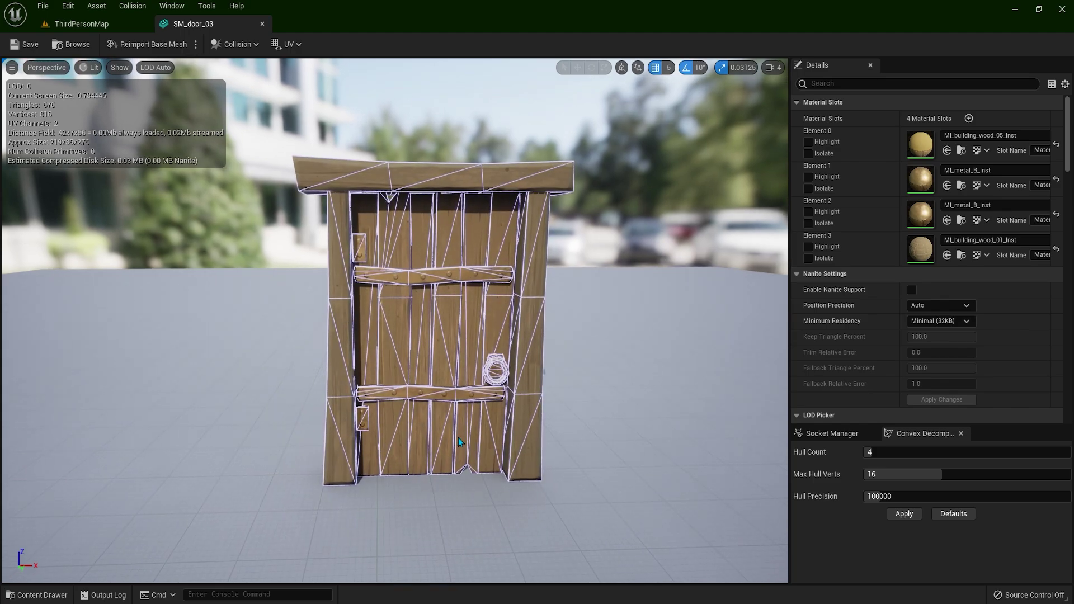
right_click_drag(458, 438, 450, 432)
key("s")
Set the door mesh's Collision Complexity to Project Default
left_click_drag(1065, 124, 1070, 277)
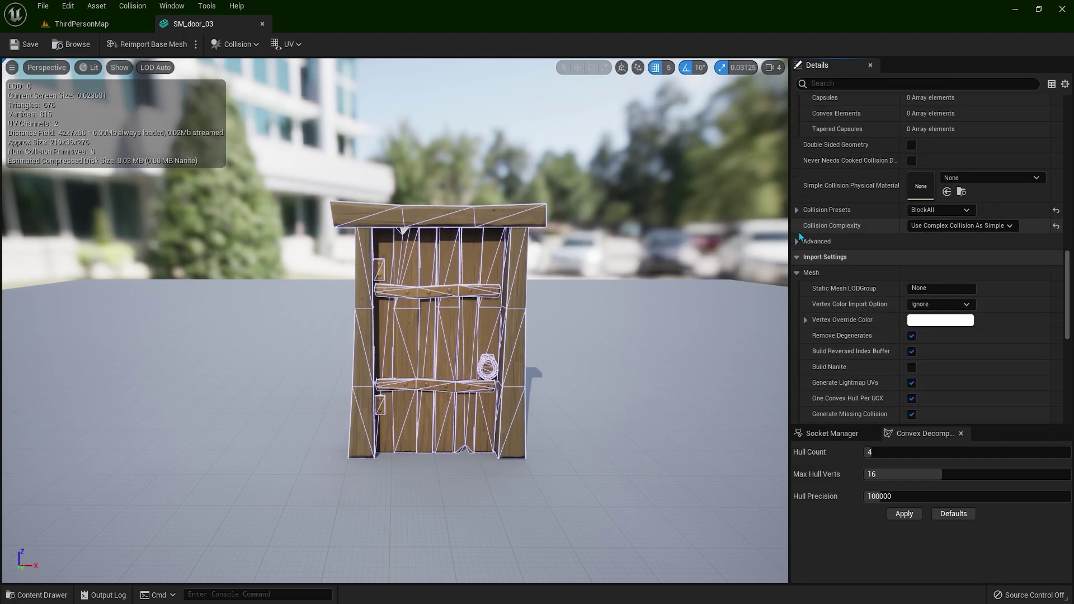
left_click(973, 227)
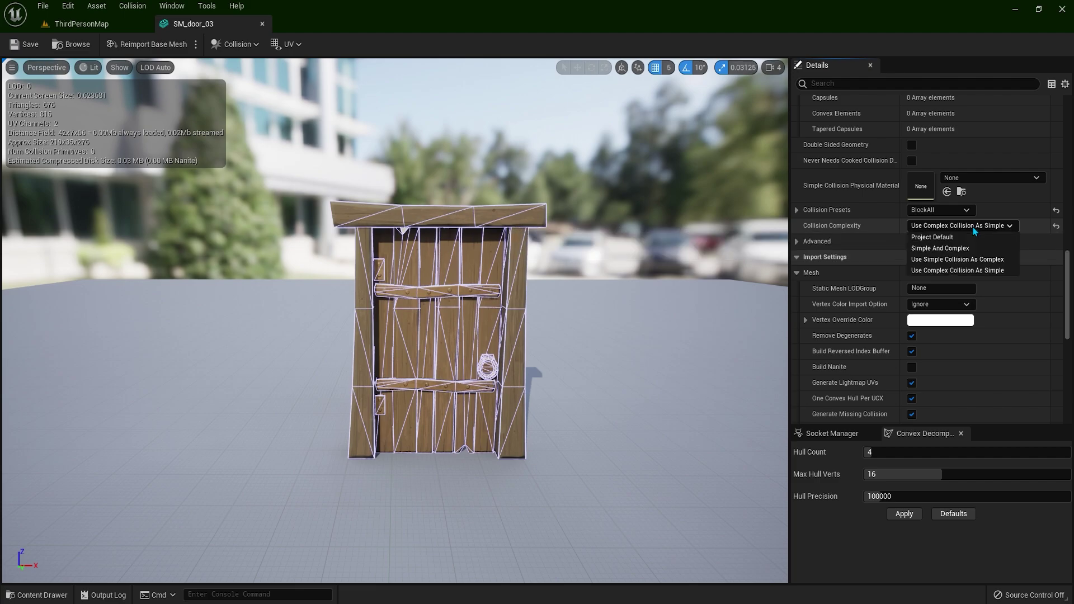
left_click(939, 238)
Play the level again, run the character at the door to test the Project Default collision, and end the session
left_click(106, 25)
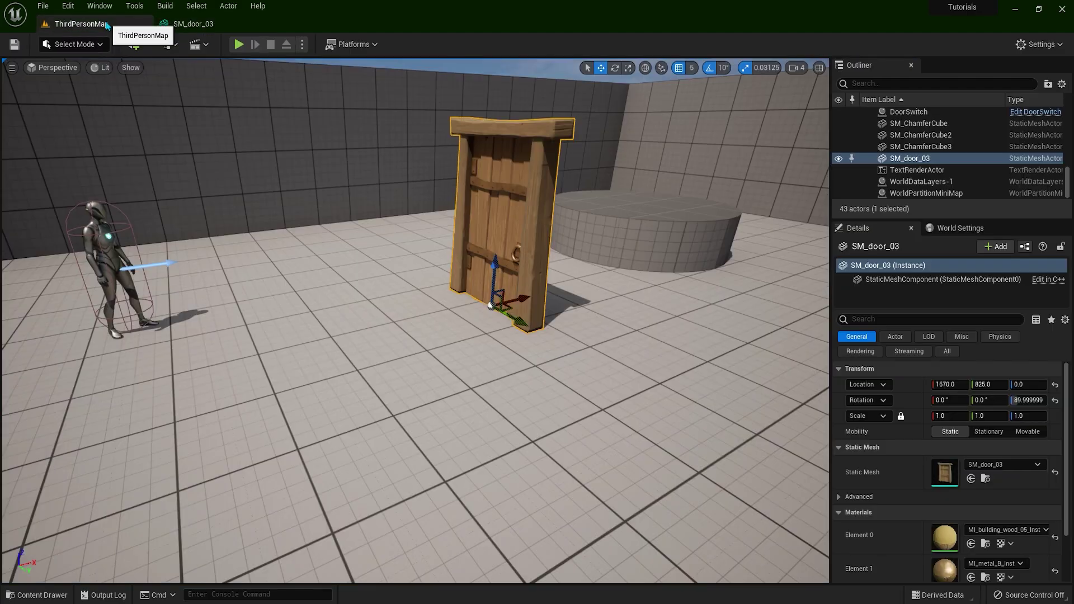
left_click(238, 44)
key("w")
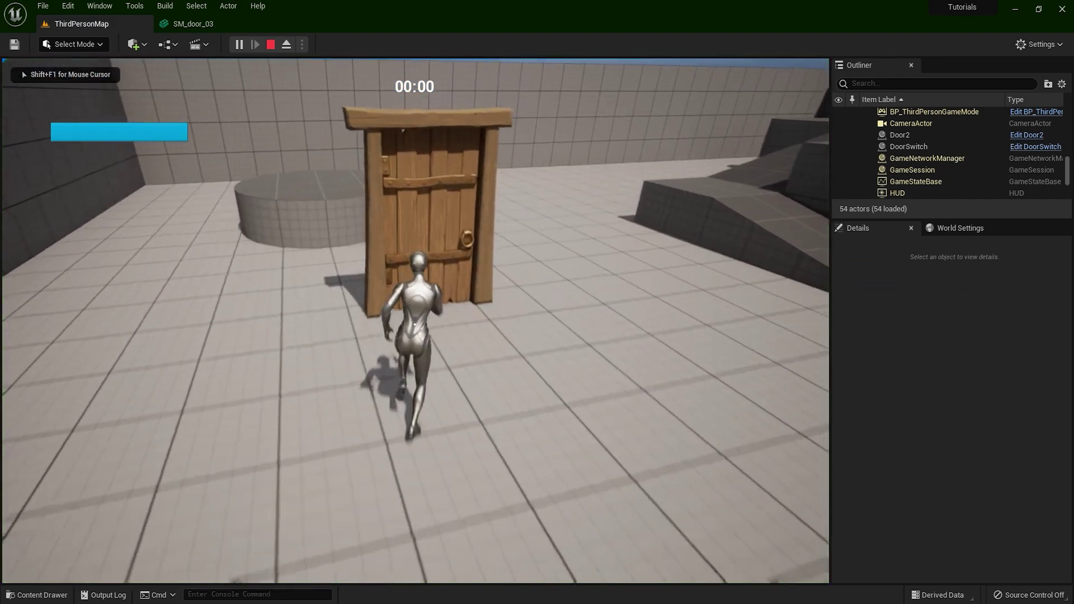
key("w")
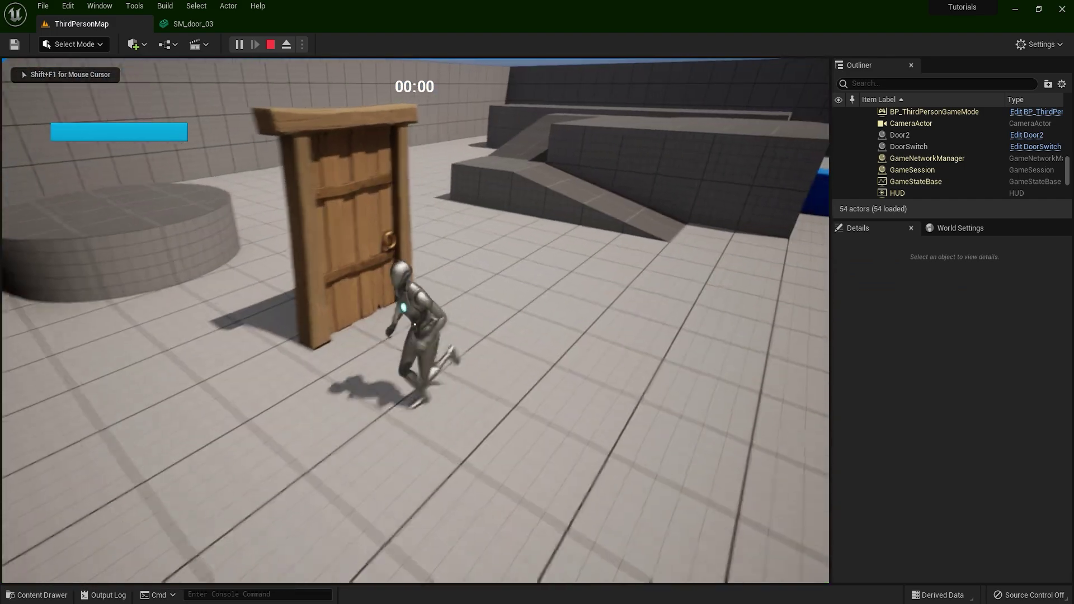
key("w")
key("s")
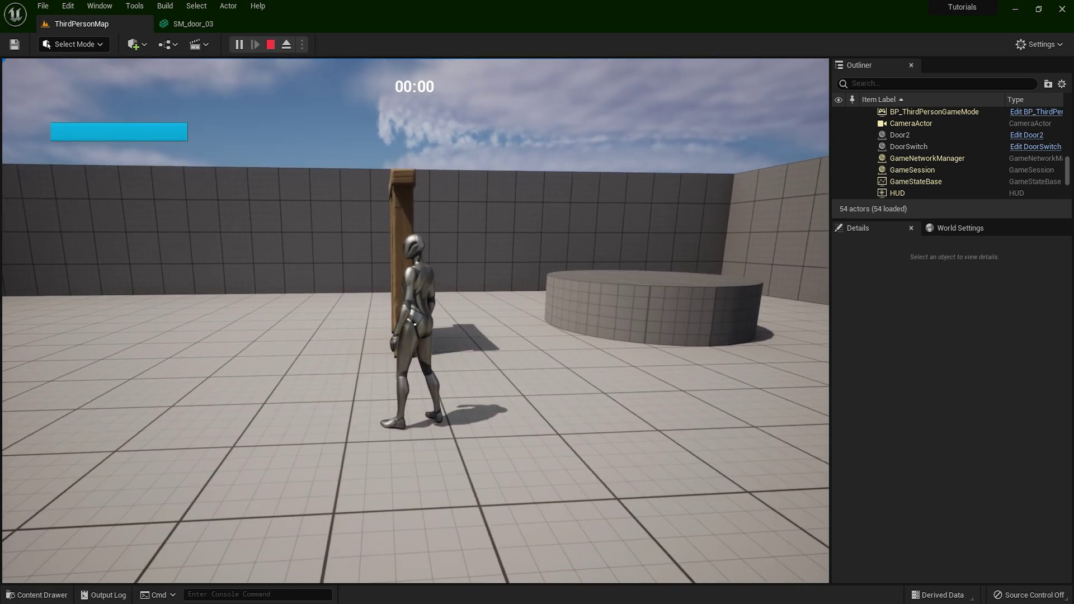
key("Escape")
Add a box simplified collision to the SM_door_03 mesh and inspect it from several angles
left_click(193, 24)
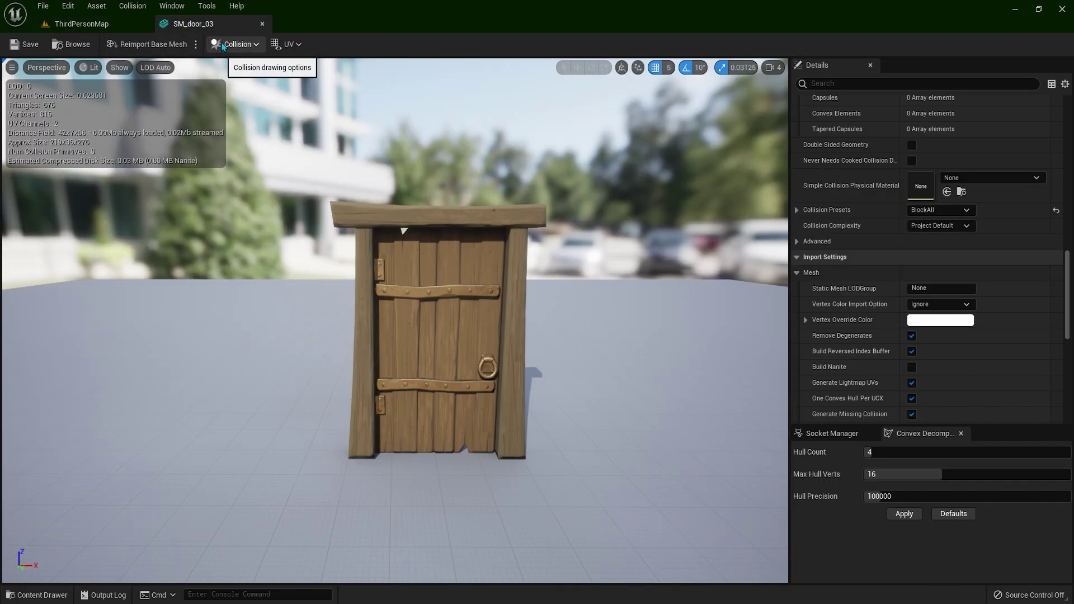
left_click(119, 68)
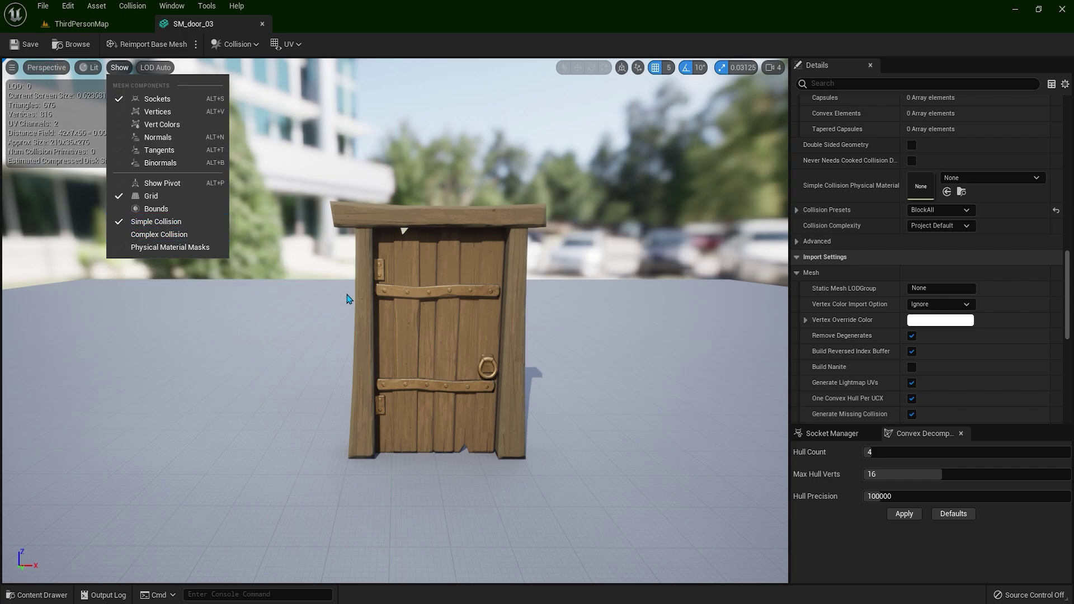
mouse_move(346, 298)
right_mouse_down()
mouse_move(358, 287)
mouse_move(448, 291)
mouse_move(351, 293)
right_mouse_up()
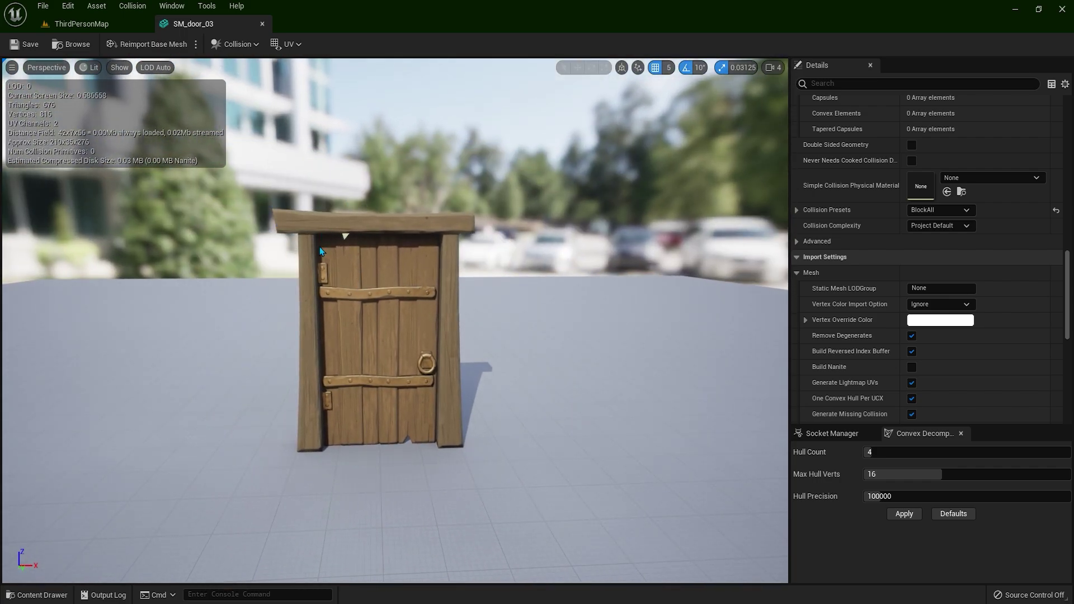
left_click(245, 46)
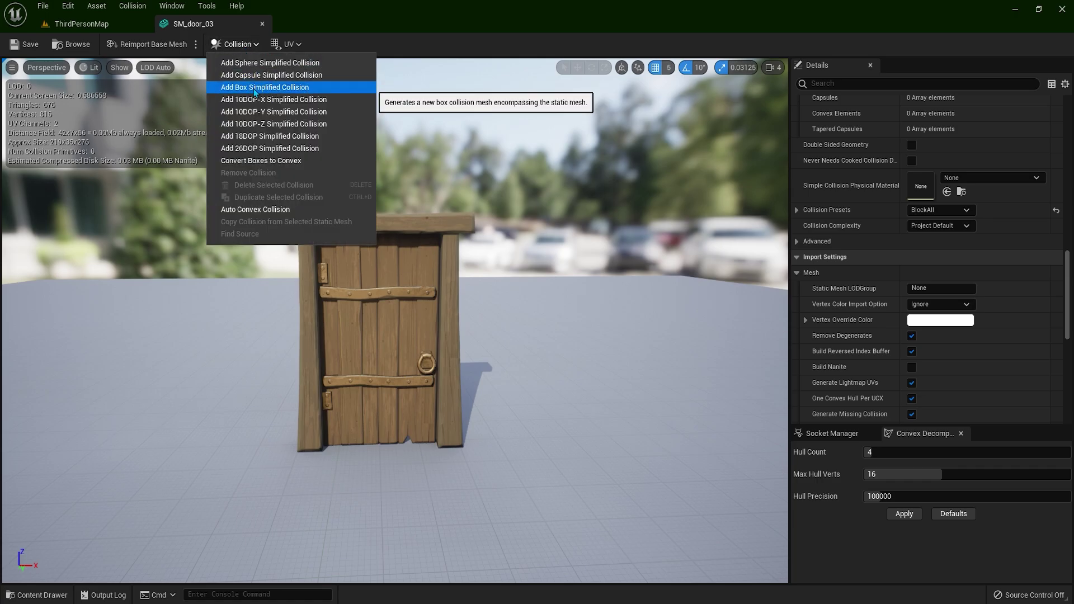
left_click(321, 90)
left_click_drag(361, 163, 481, 163, "alt")
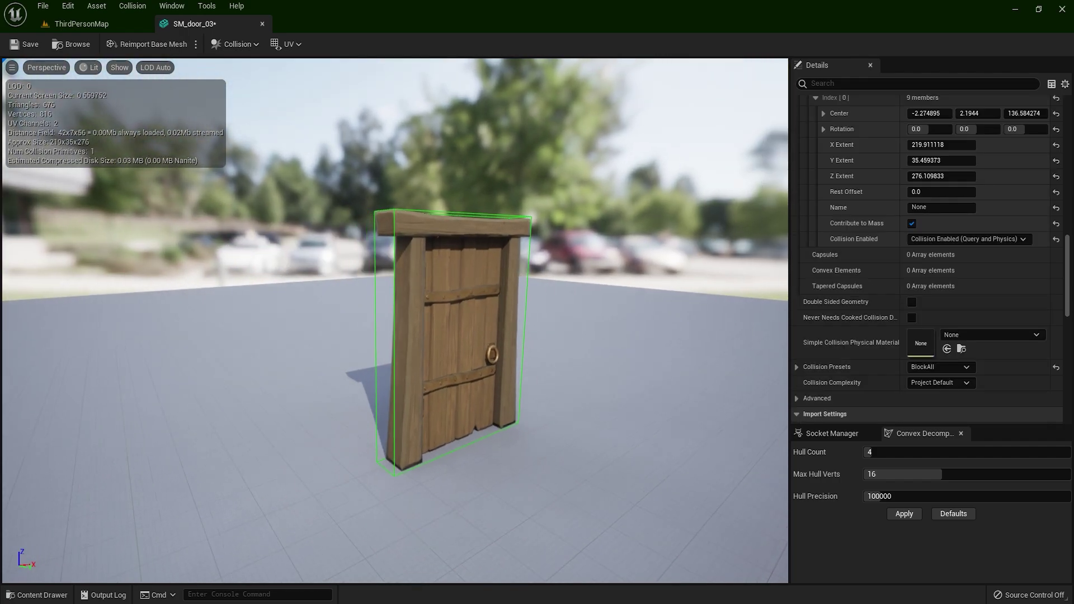
scroll(360, 163, "up", 3)
left_click_drag(360, 162, 246, 163, "alt")
key("s")
right_click_drag(387, 358, 442, 324)
key("w")
Move the box collision along X off the door to a center X of about 282.7, and save the mesh
left_click(436, 308)
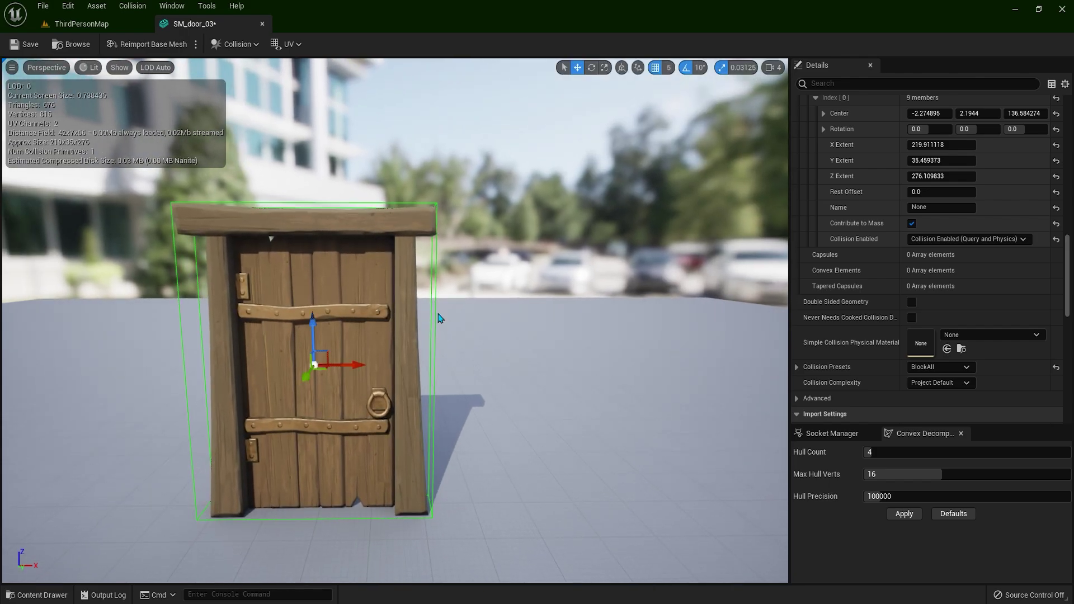
scroll(457, 340, "down", 3)
left_click_drag(380, 354, 602, 362)
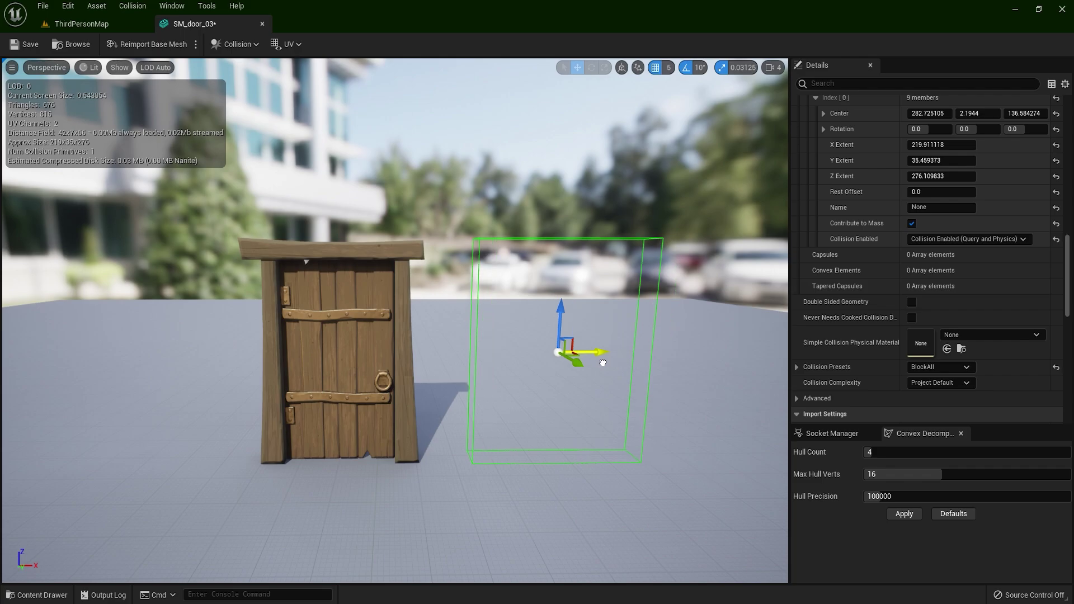
right_click_drag(602, 362, 539, 423)
scroll(539, 423, "down", 3)
middle_click_drag(539, 424, 539, 421)
right_click_drag(539, 417, 565, 504)
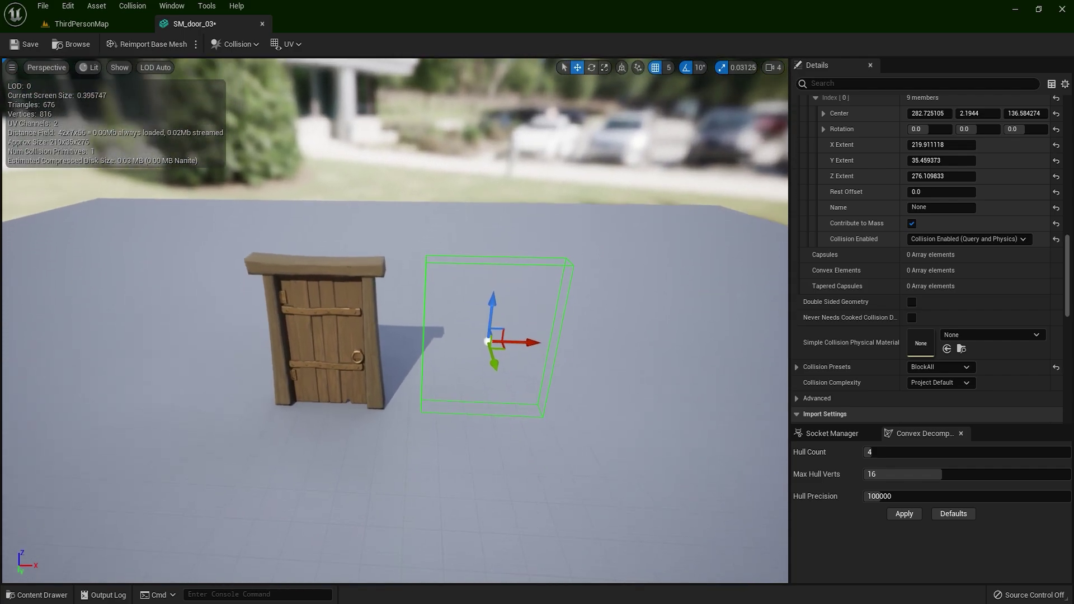
scroll(259, 402, "up", 3)
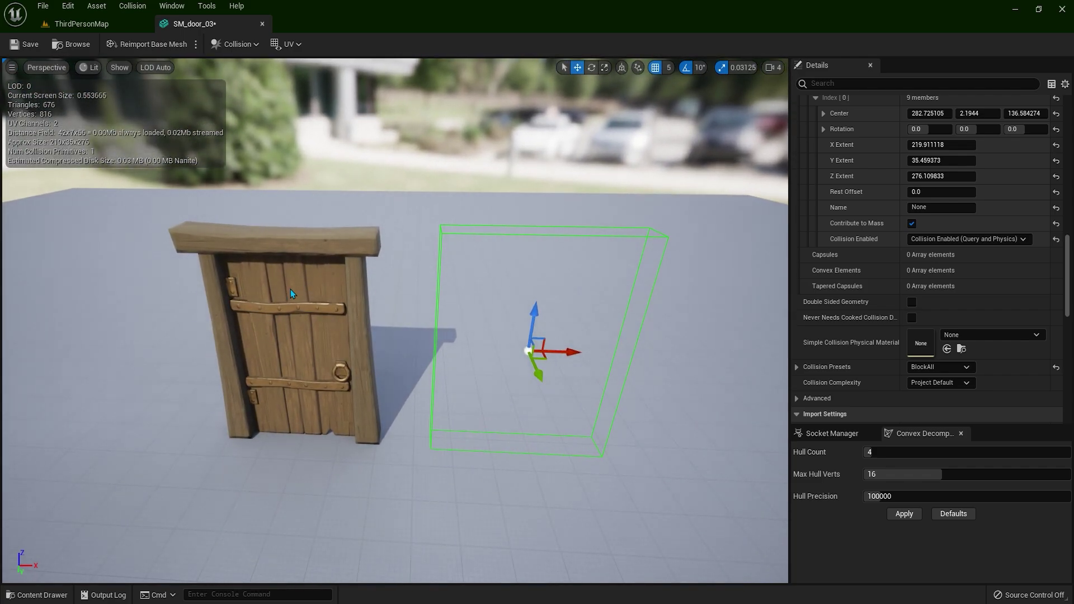
mouse_move(311, 320)
right_mouse_down()
mouse_move(280, 319)
mouse_move(303, 316)
right_mouse_up()
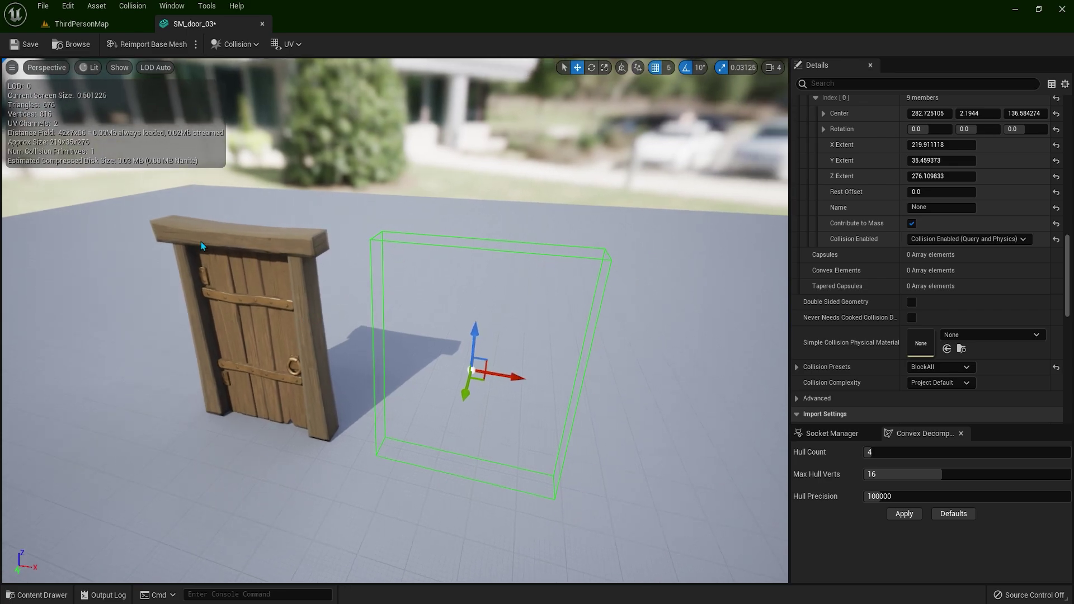
left_click(212, 310)
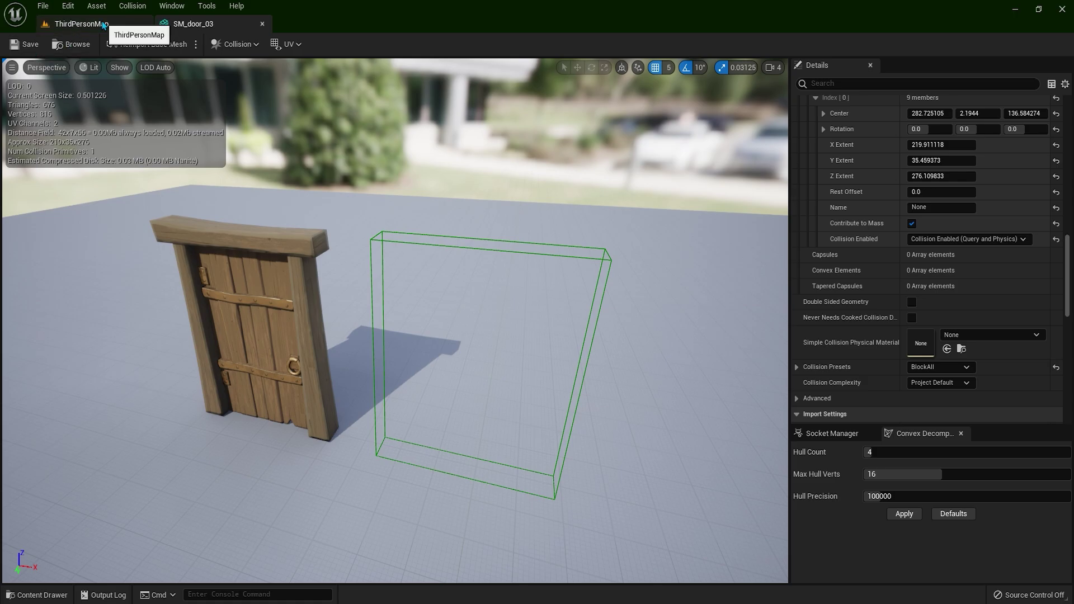
Play the ThirdPersonMap level and move the character toward the door
left_click(104, 25)
left_click(237, 45)
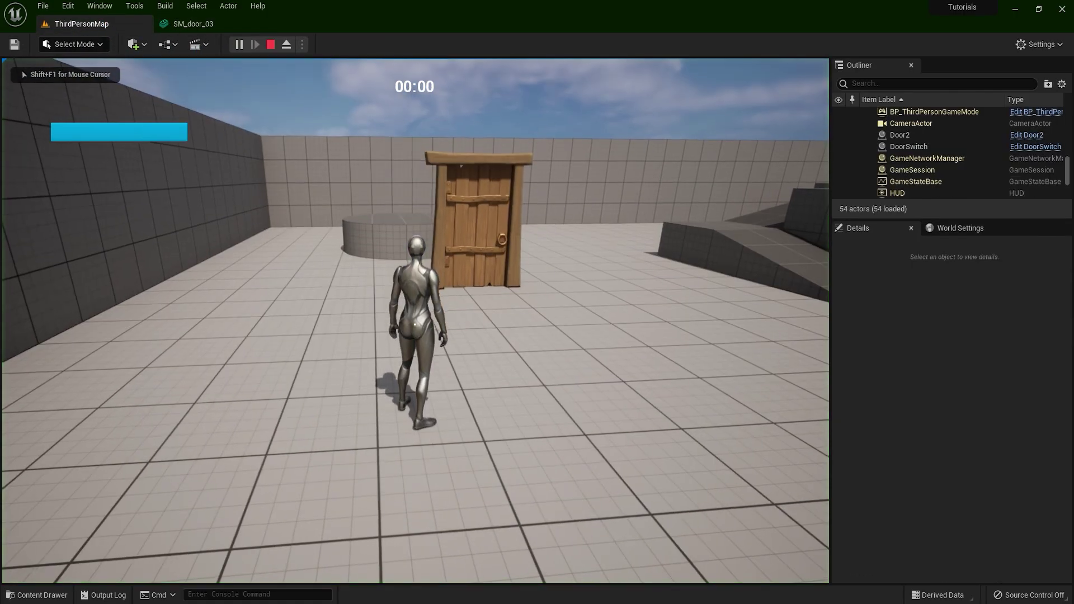
key("d")
key("w")
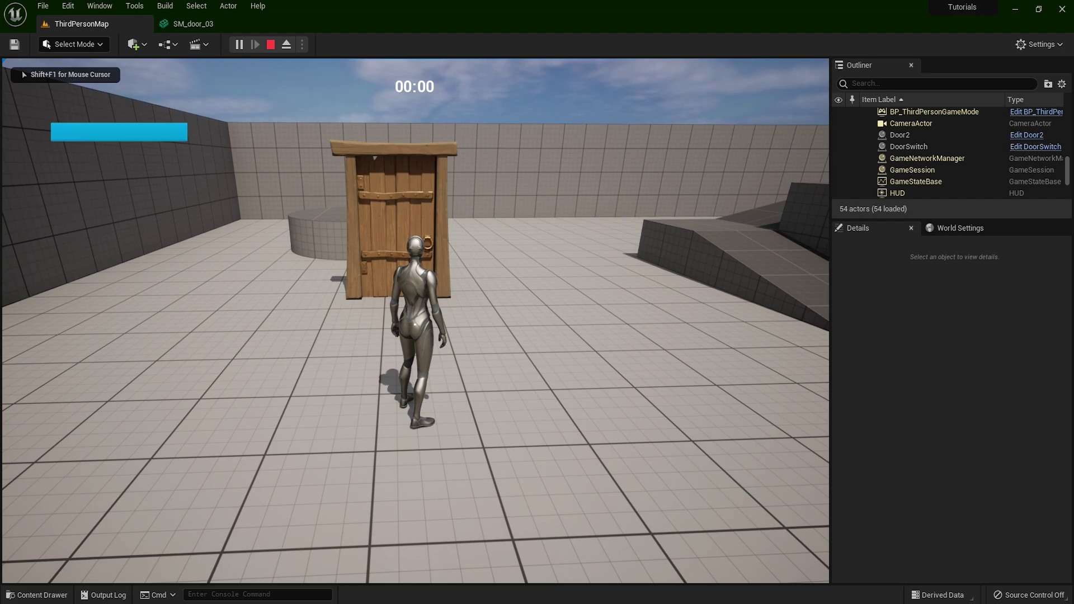
Eject from the character, frame the door and turn on the collision outlines in the running level
key("F8")
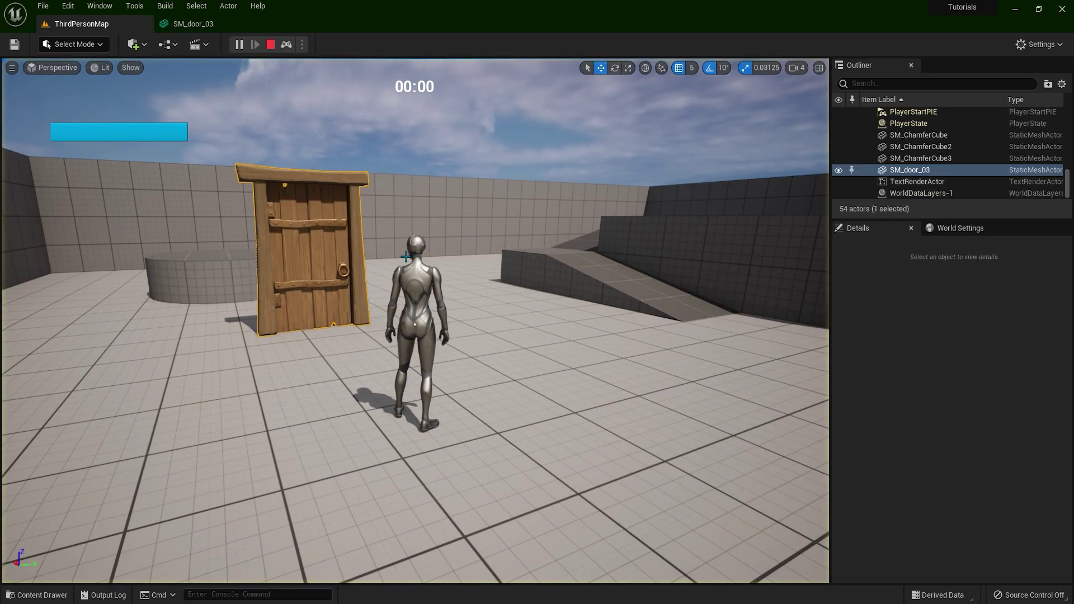
right_click_drag(415, 323, 291, 279)
key("f")
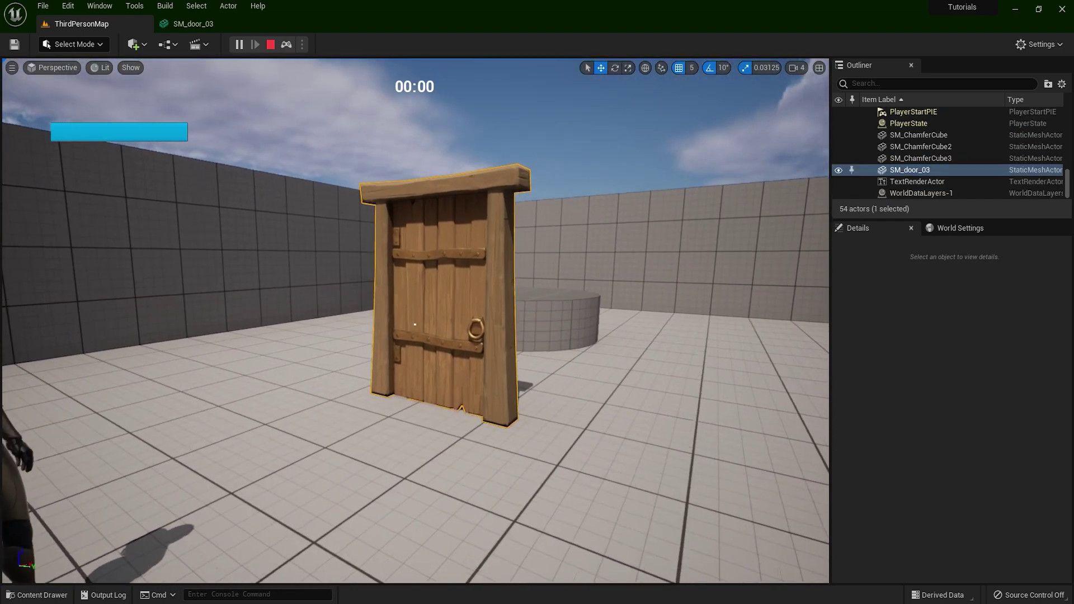
key("alt+c")
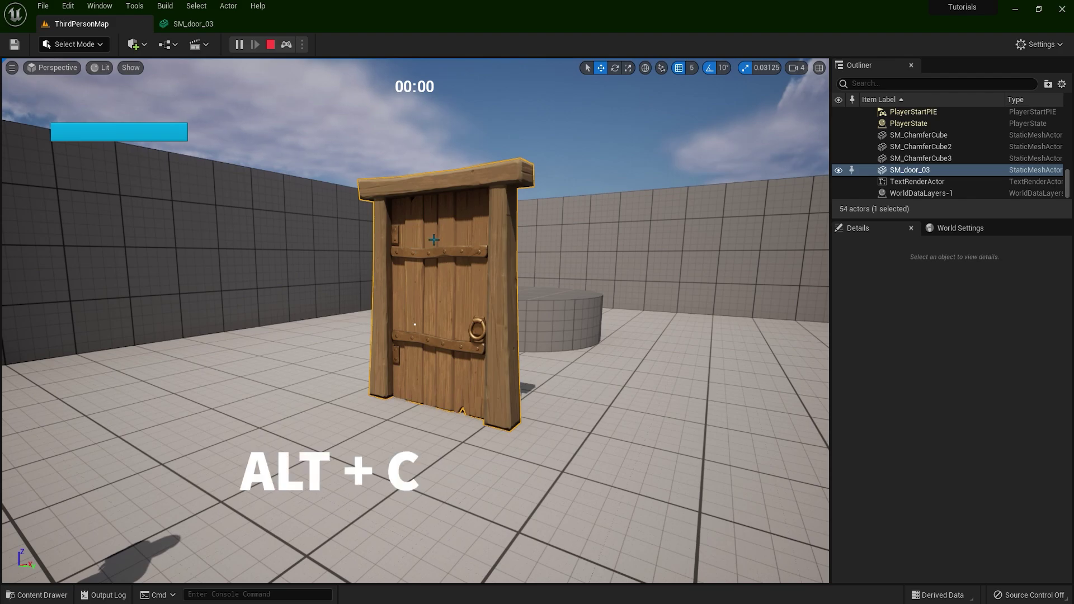
Inspect the collision outlines around the character and the offset collision box beside the door
right_click_drag(582, 341, 716, 358)
key("s")
key("w")
key("a")
key("w")
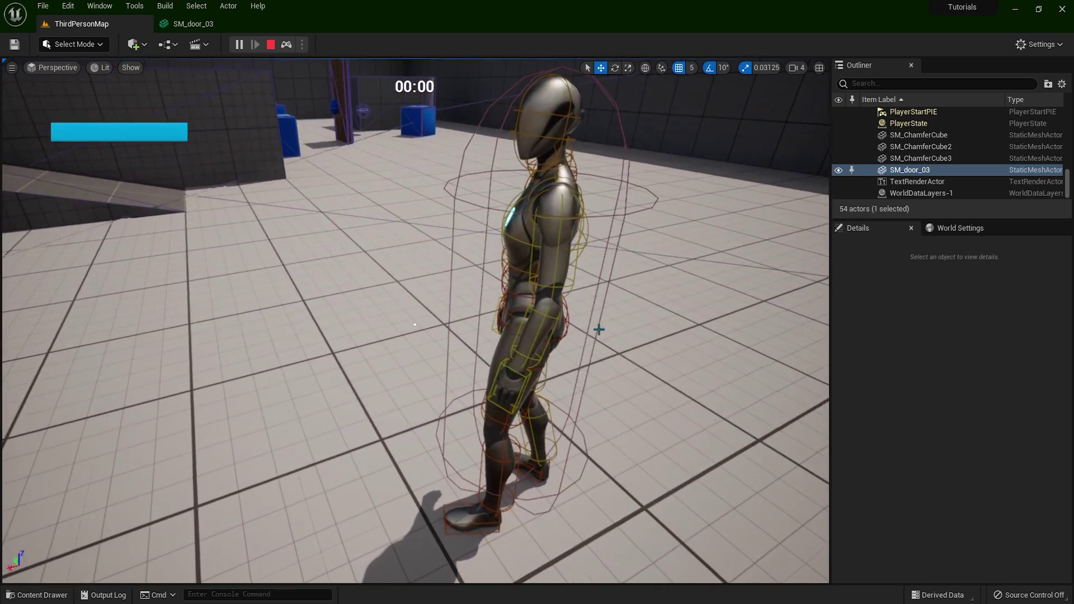
right_click_drag(613, 256, 621, 213)
key("s")
right_click_drag(415, 324, 583, 338)
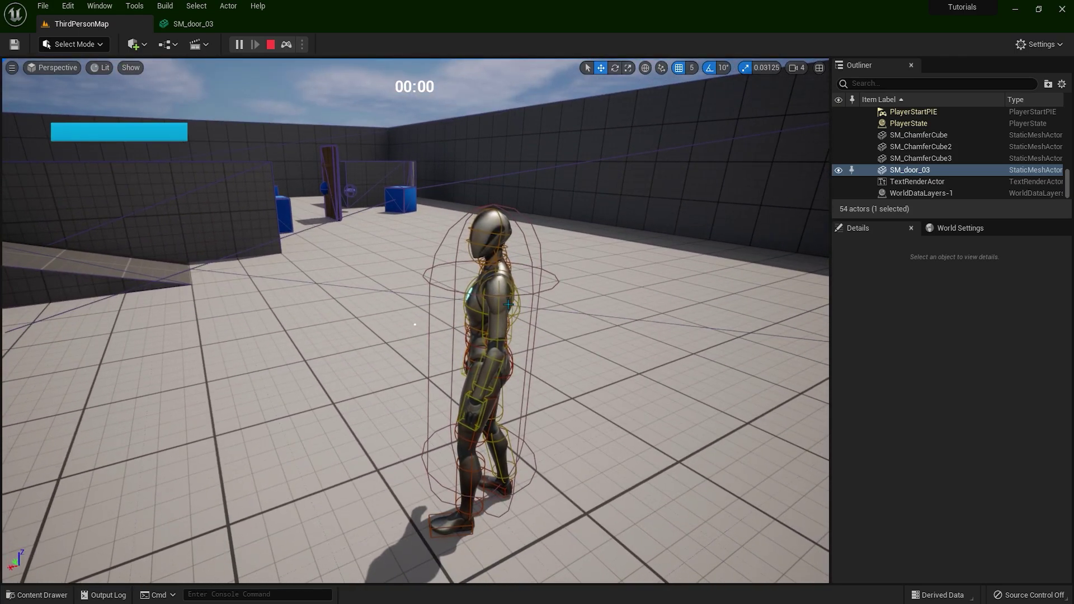
right_click_drag(328, 397, 328, 396)
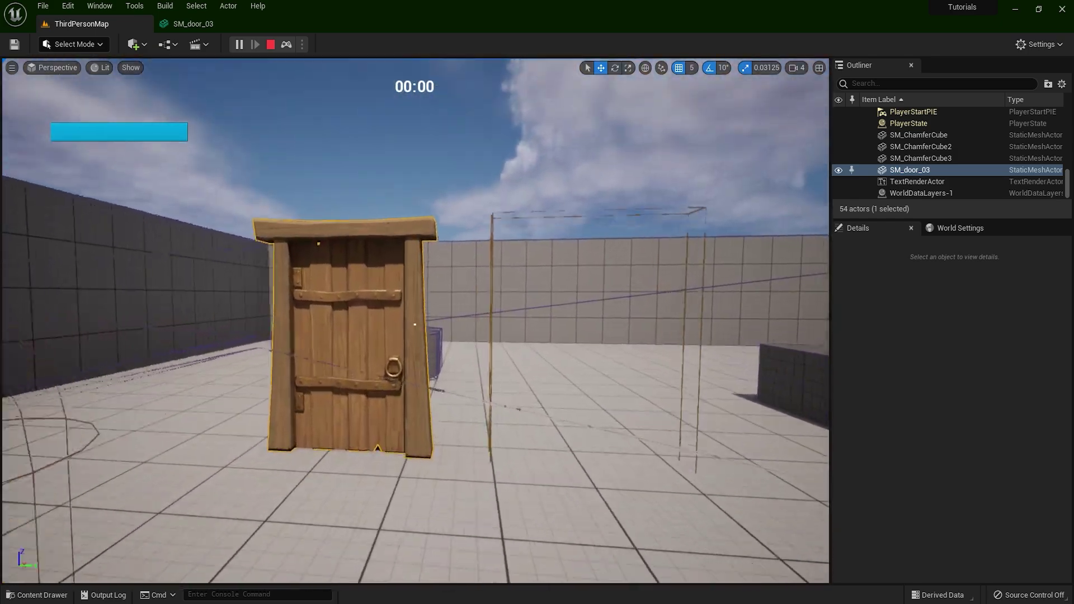
right_click_drag(343, 324, 384, 309)
key("d")
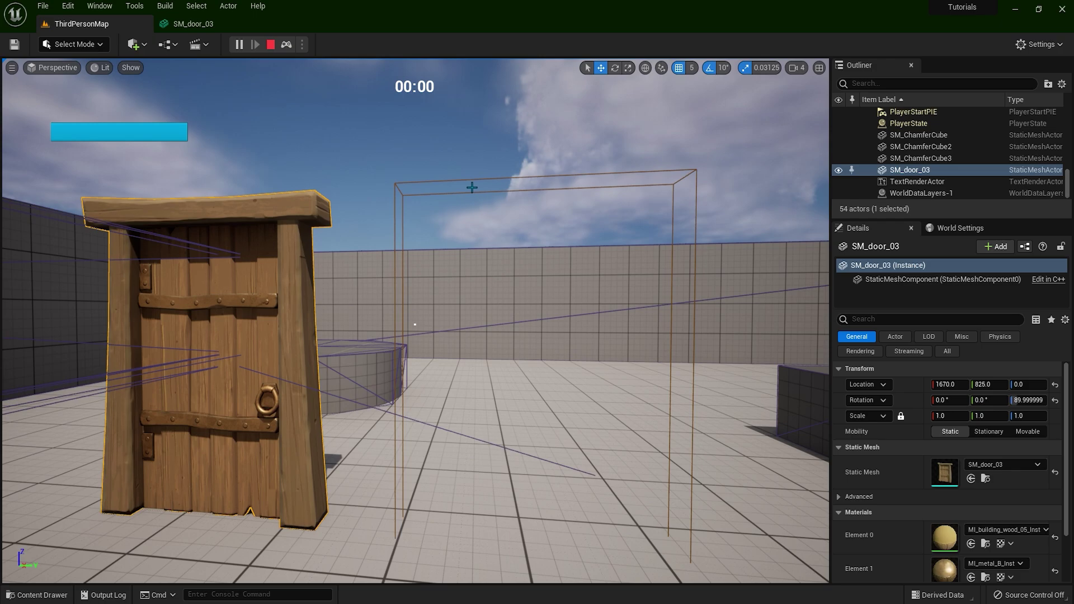
Take back control of the character and run it into the visible door to test its blocking
left_click(287, 45)
key("w")
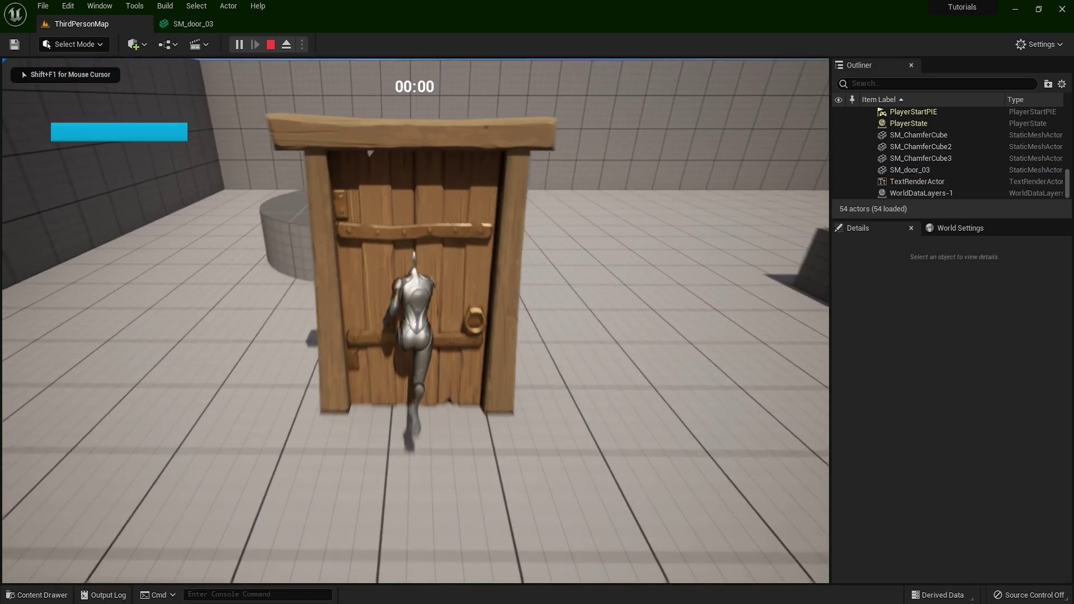
key("s")
key("d")
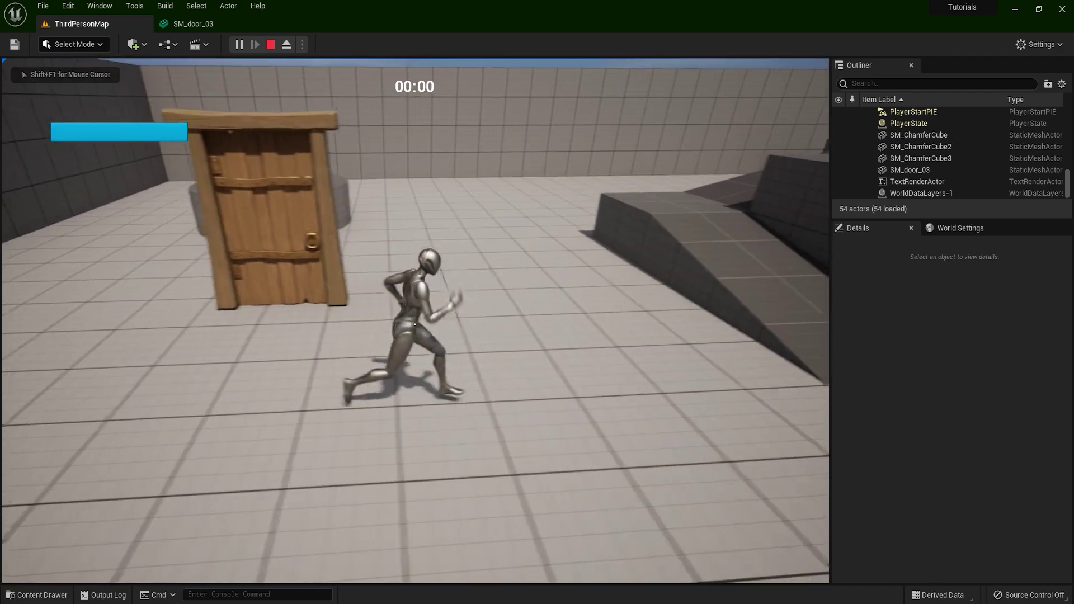
Run the character repeatedly against the offset collision box beside the door, and end the play session
key("w")
key("s")
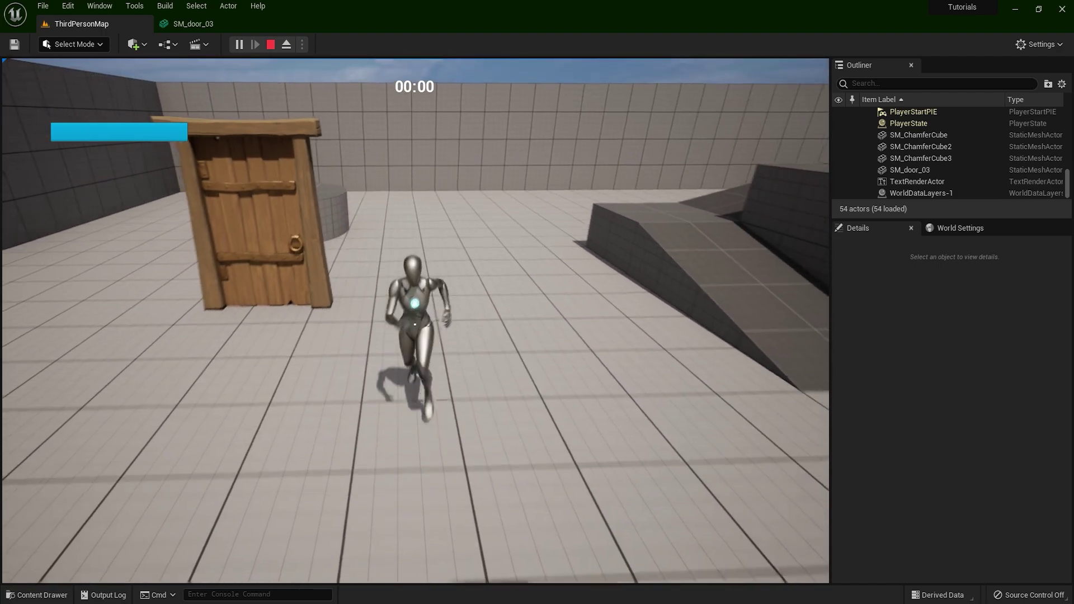
key("w")
key("s")
key("w")
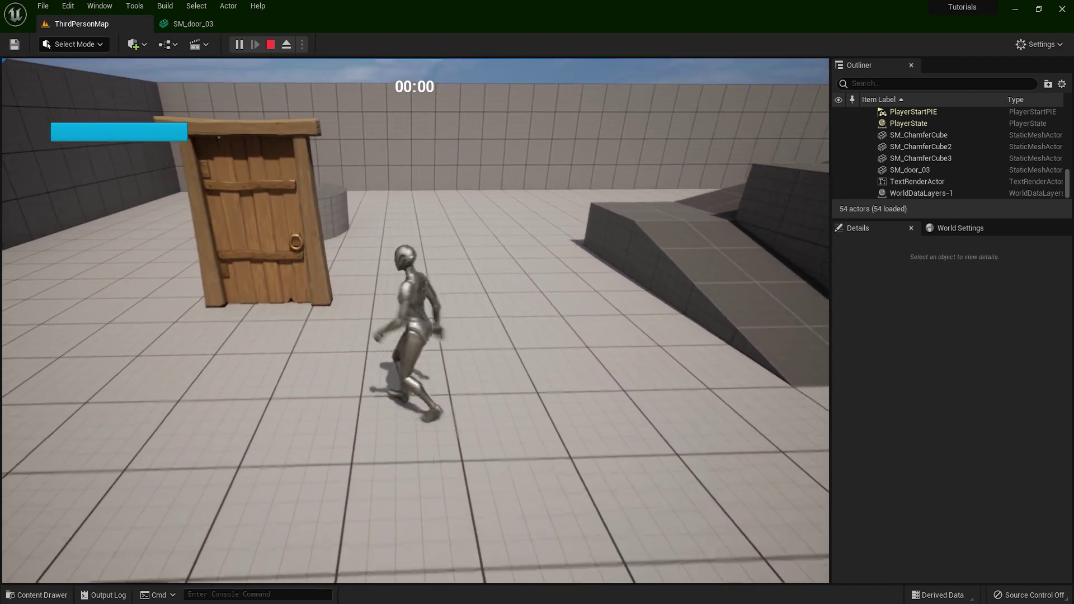
key("s")
key("w")
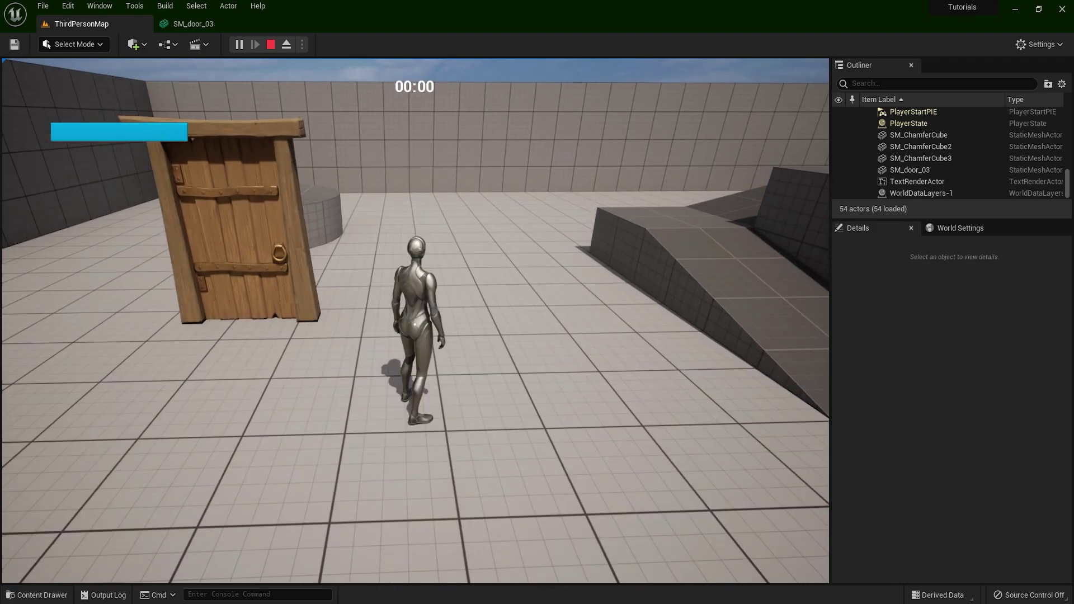
key("w")
key("s")
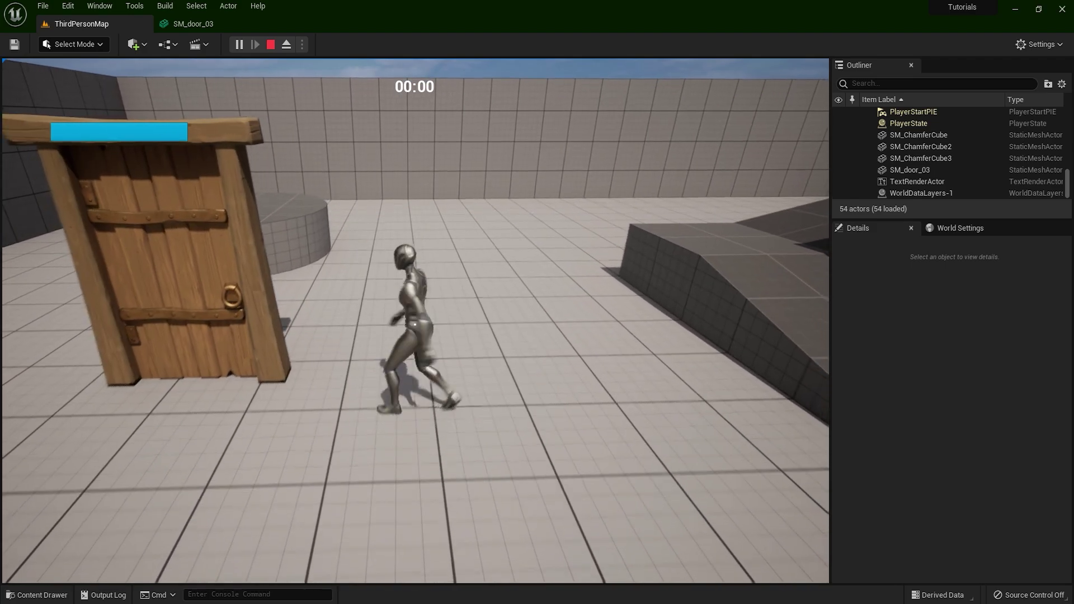
key("w")
key("s")
key("w")
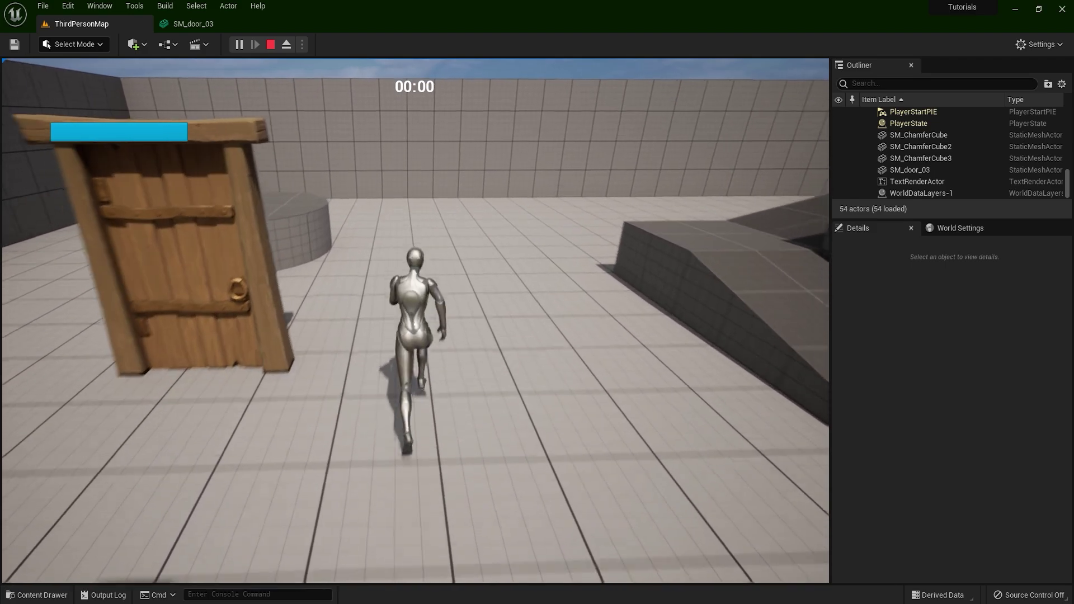
key("s")
key("s")
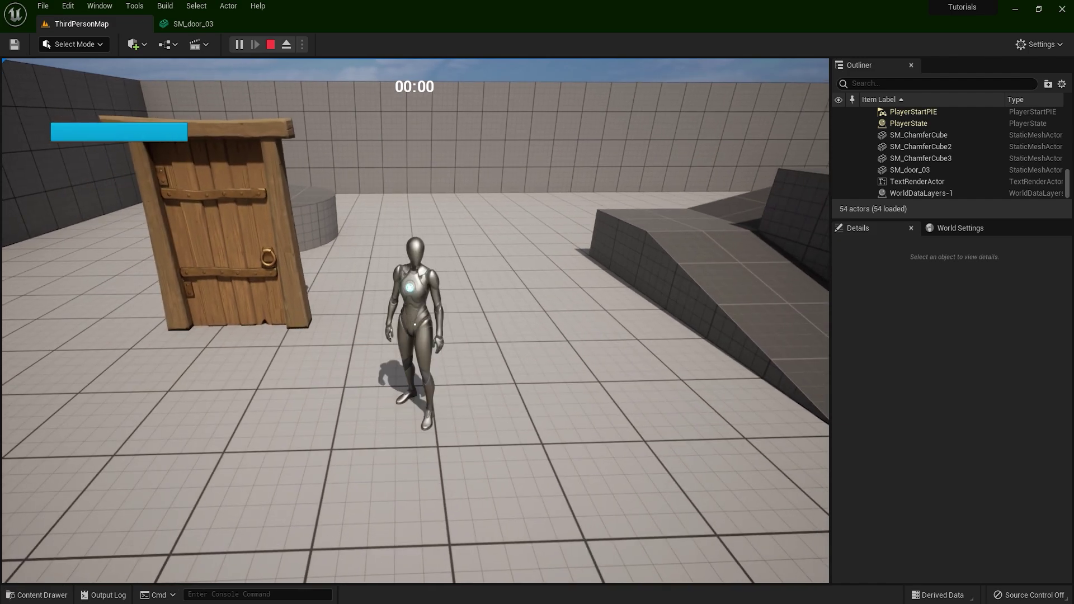
key("Escape")
Return to the SM_door_03 mesh and review the Boxes entry among its collision primitives
left_click(203, 28)
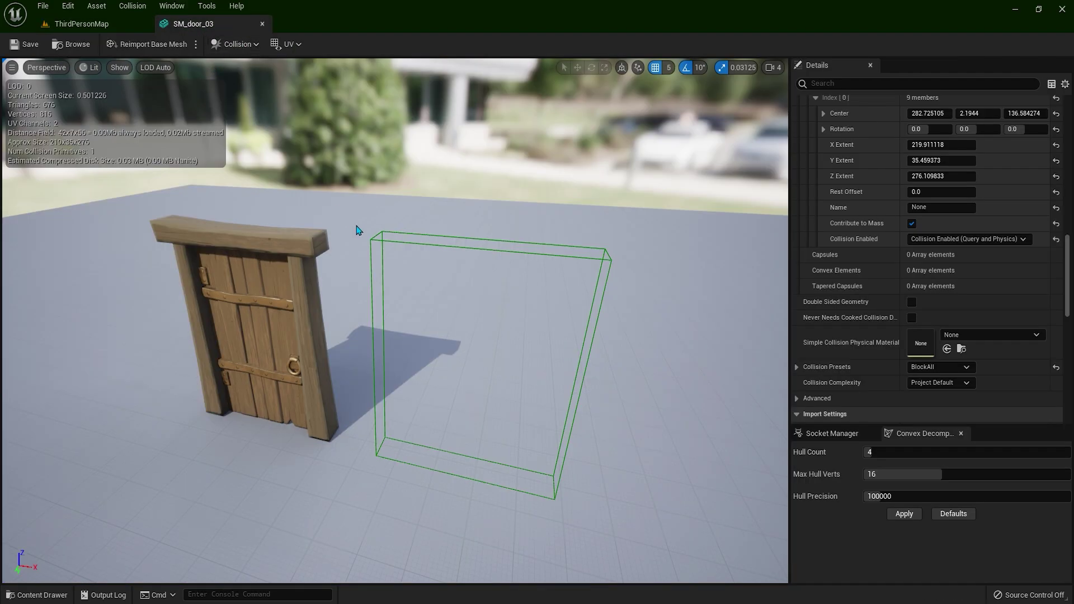
mouse_move(1067, 275)
left_mouse_down()
mouse_move(1067, 353)
mouse_move(1066, 286)
left_mouse_up()
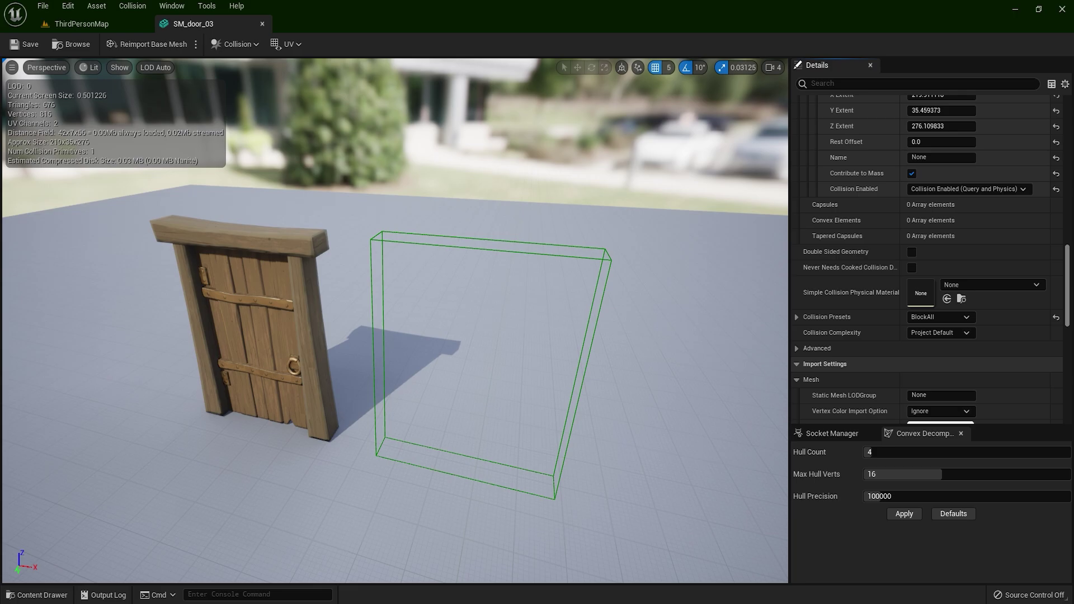
scroll(1048, 250, "up", 8)
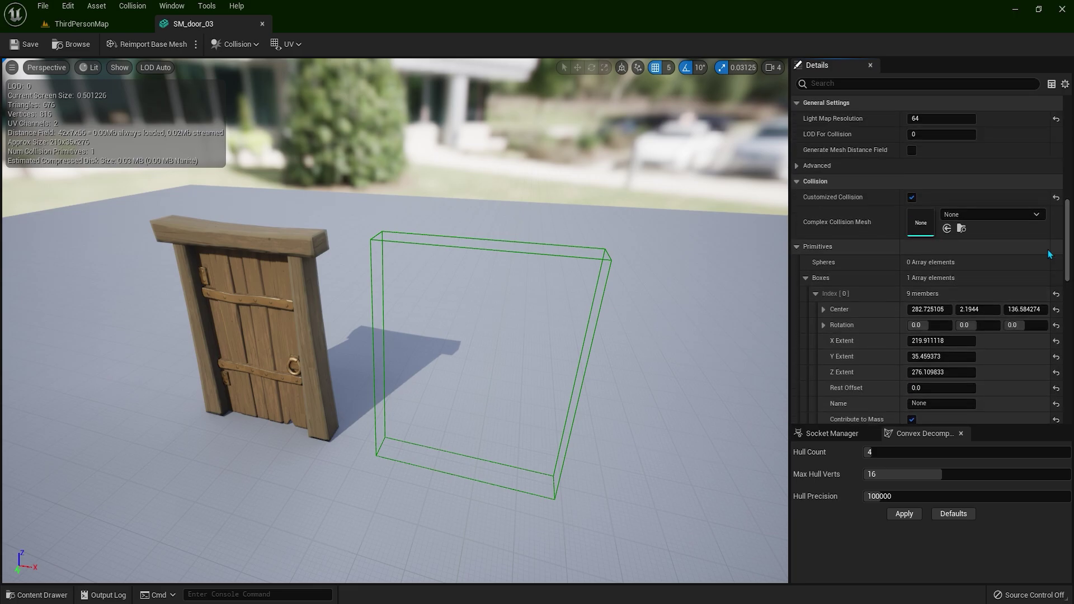
left_click(815, 294)
left_click(804, 280)
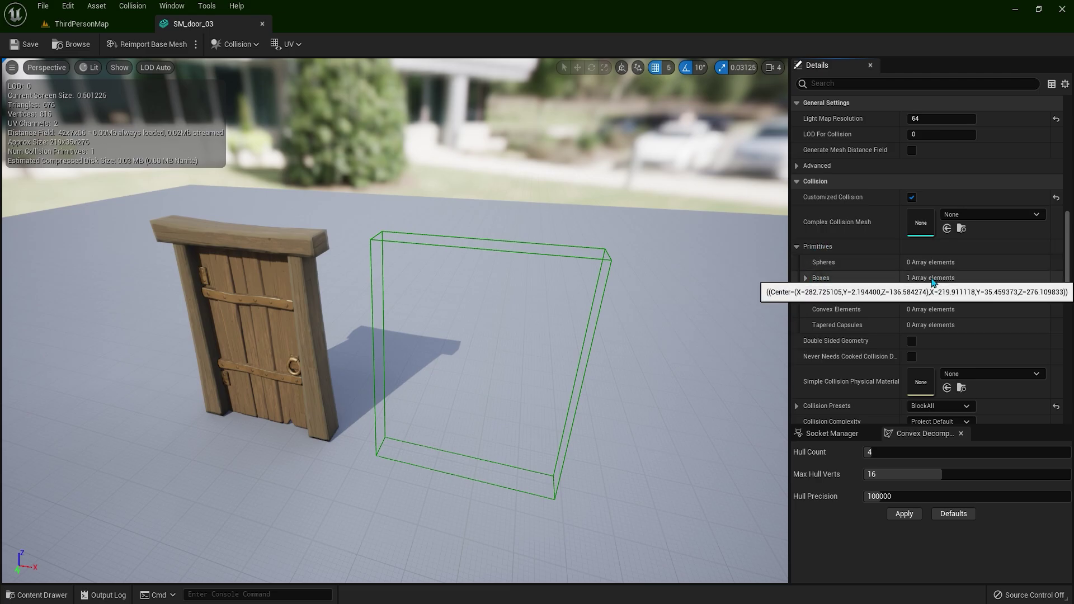
left_click(805, 278)
left_click(816, 294)
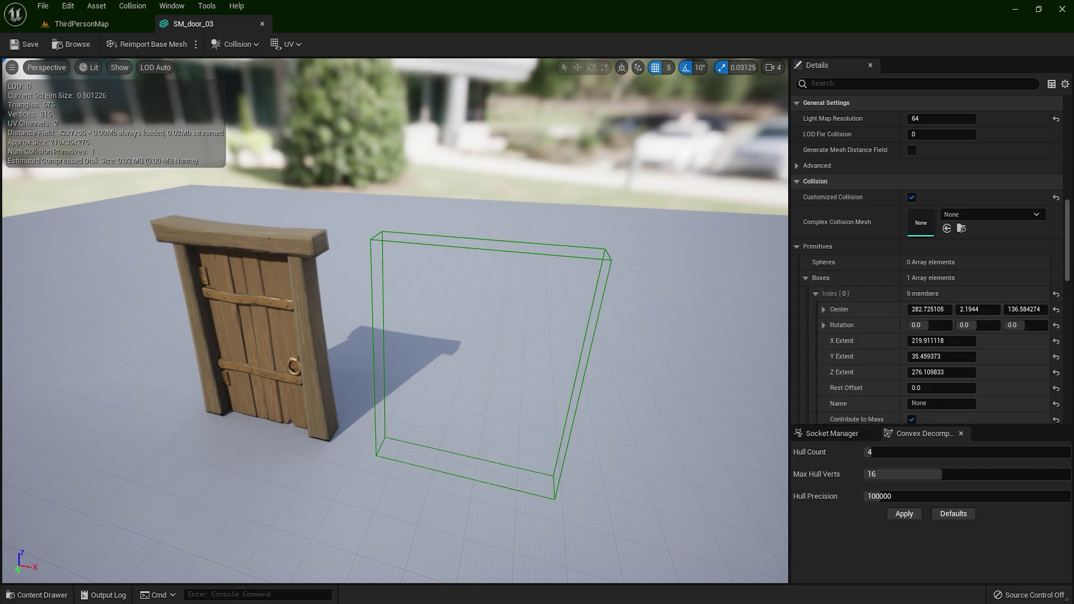
Move the box collision to a center of about X 352.7, Y 12.2, Z 186.6
left_click(589, 373)
left_click_drag(514, 378, 582, 393)
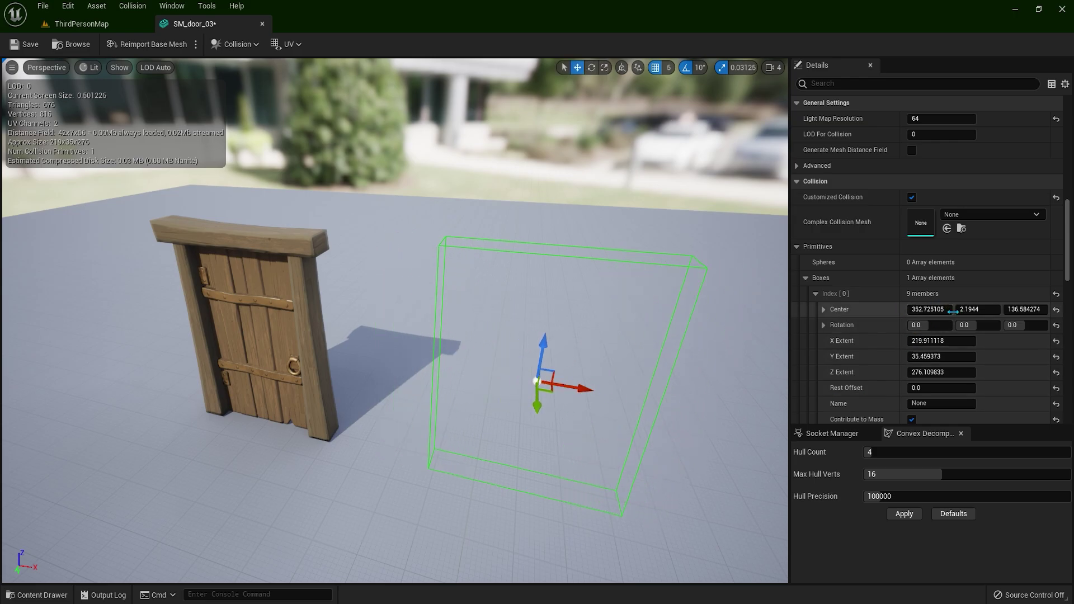
left_click_drag(543, 343, 548, 364)
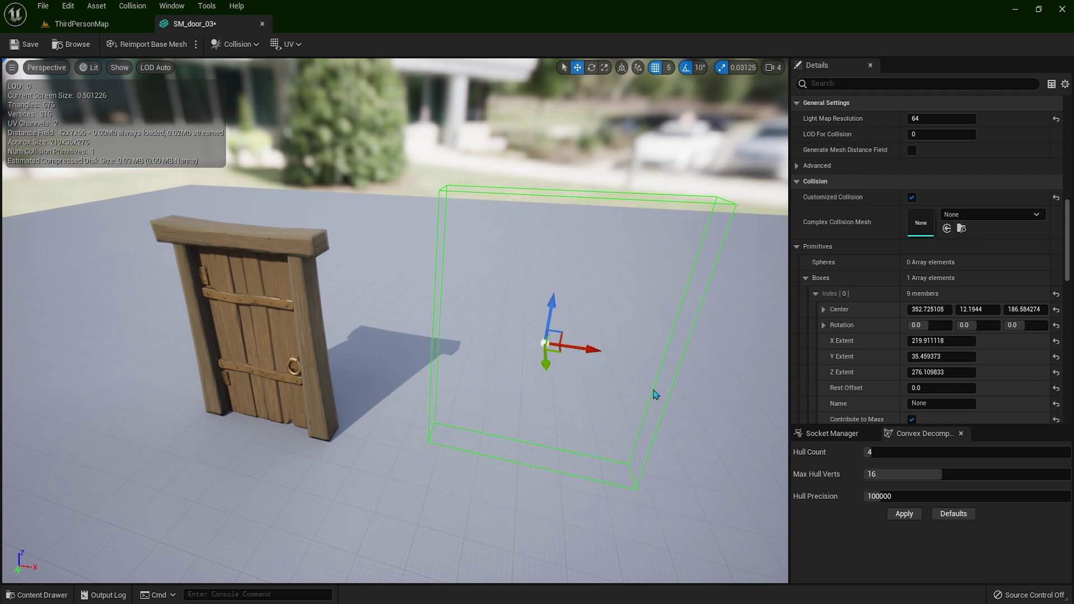
Reset the box collision's center, raise it to Z 140 so it encloses the door, and save the mesh
left_click(1056, 311)
right_click_drag(494, 399, 395, 437)
left_click_drag(402, 404, 411, 295)
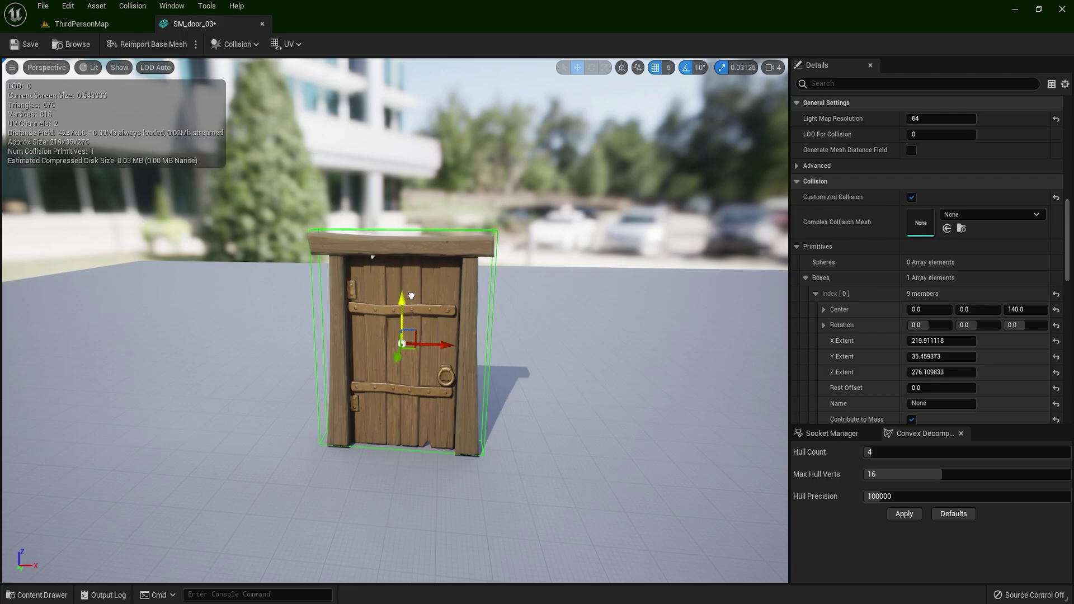
left_click(30, 44)
mouse_move(419, 270)
right_mouse_down()
mouse_move(397, 269)
mouse_move(419, 270)
right_mouse_up()
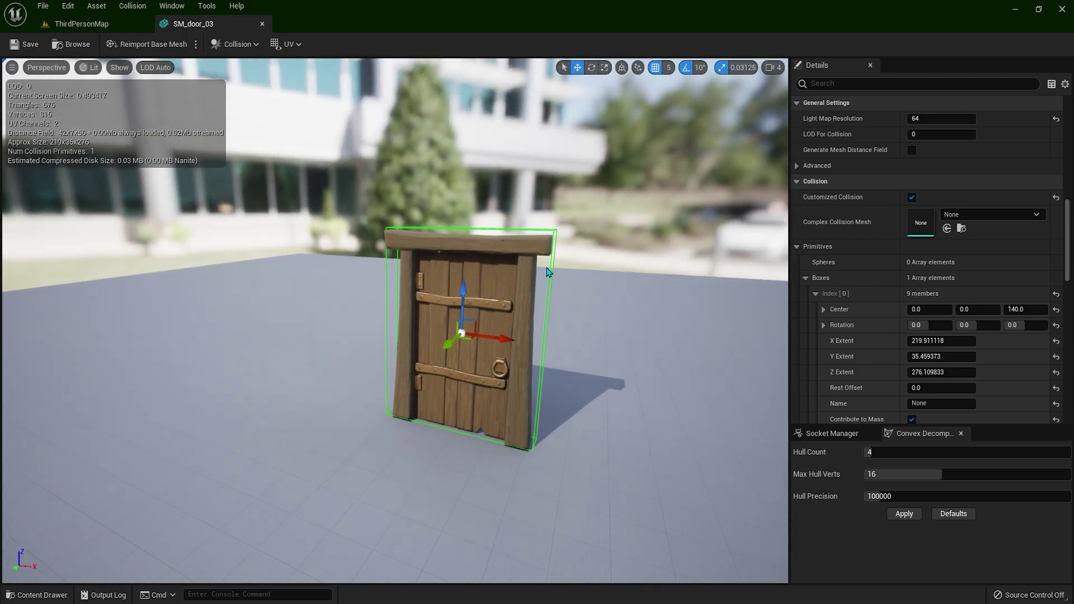
right_click_drag(548, 273, 514, 294)
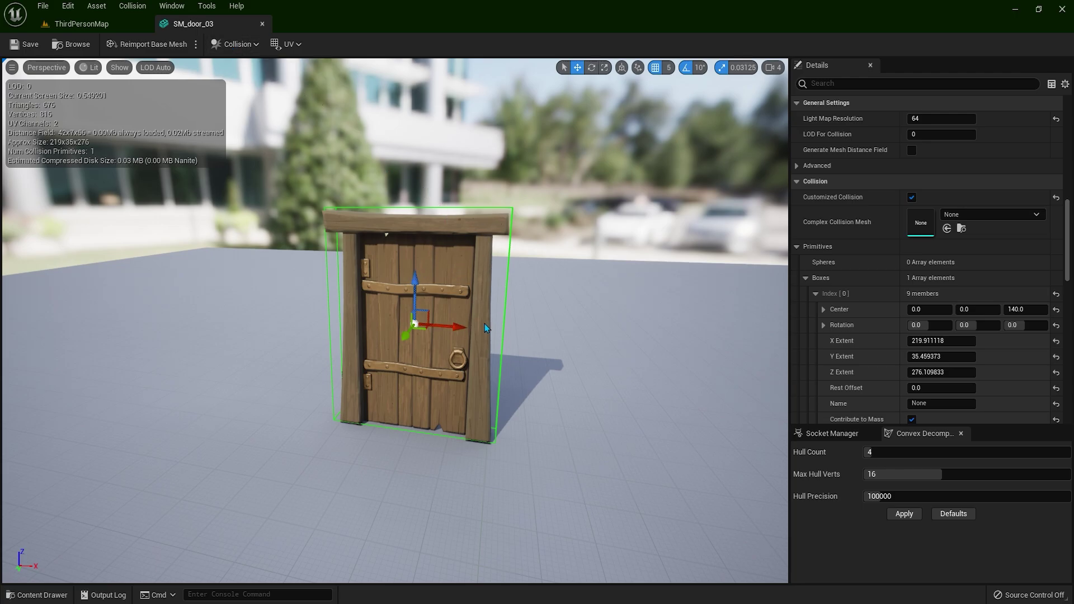
Shift the box collision along X to a center X of 40, and delete the box from the mesh
left_click_drag(454, 328, 489, 336)
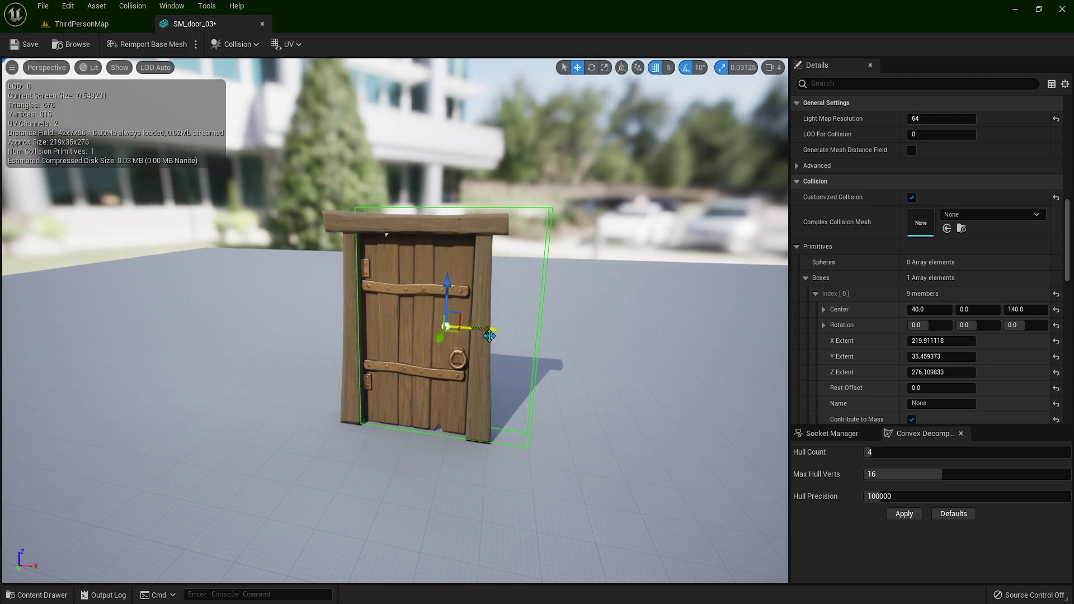
key("Delete")
Play the ThirdPersonMap level, run the character through the door to test it without collision, and end the session
left_click(106, 25)
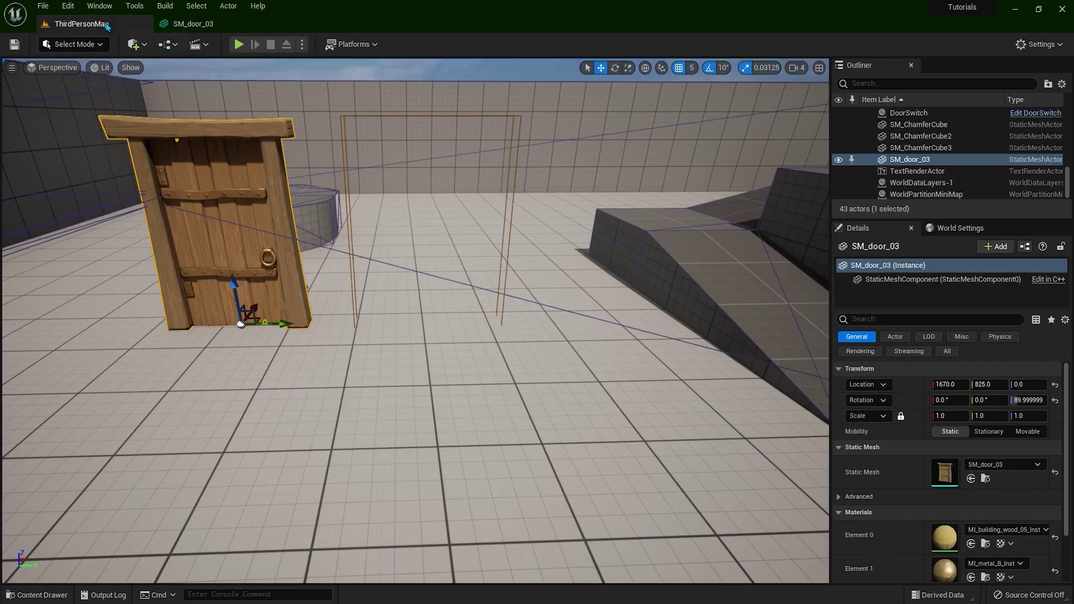
left_click(240, 44)
left_click(349, 257)
key("w")
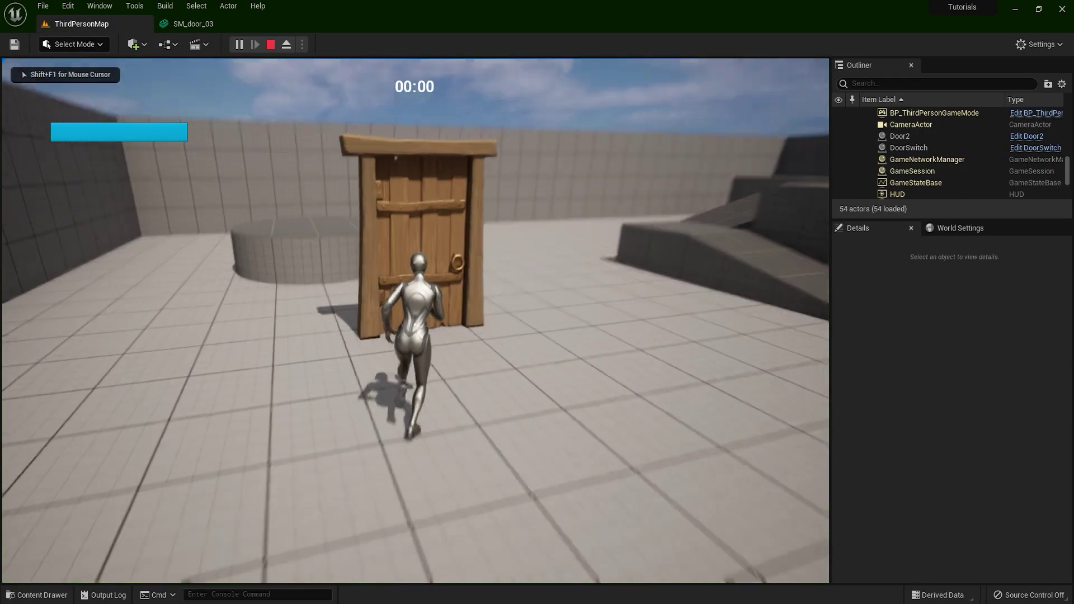
key("d")
key("s")
key("a")
key("w")
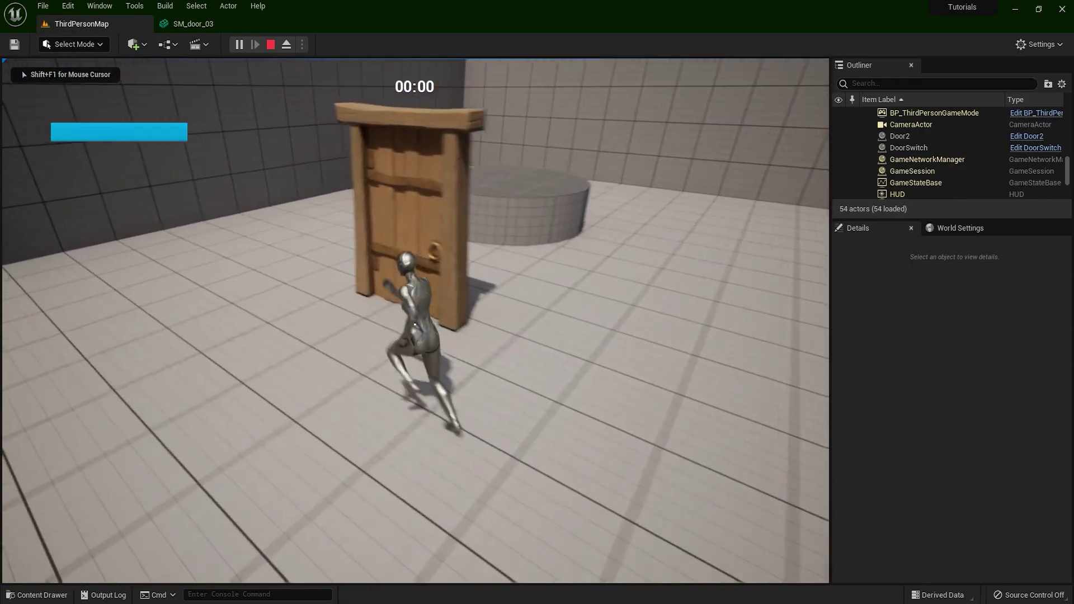
key("d")
key("s")
key("a")
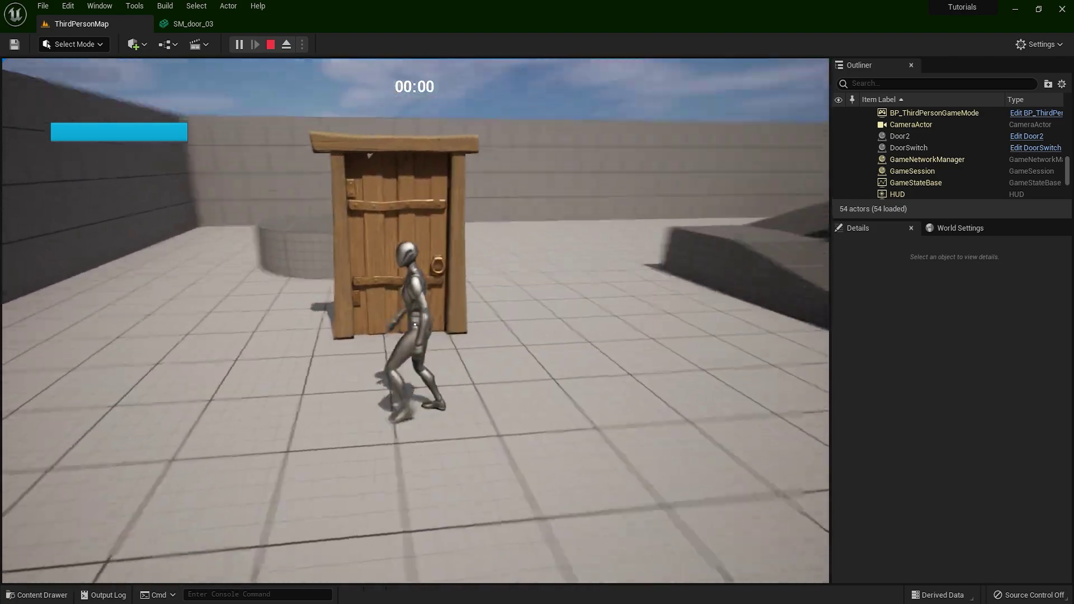
key("w")
key("d")
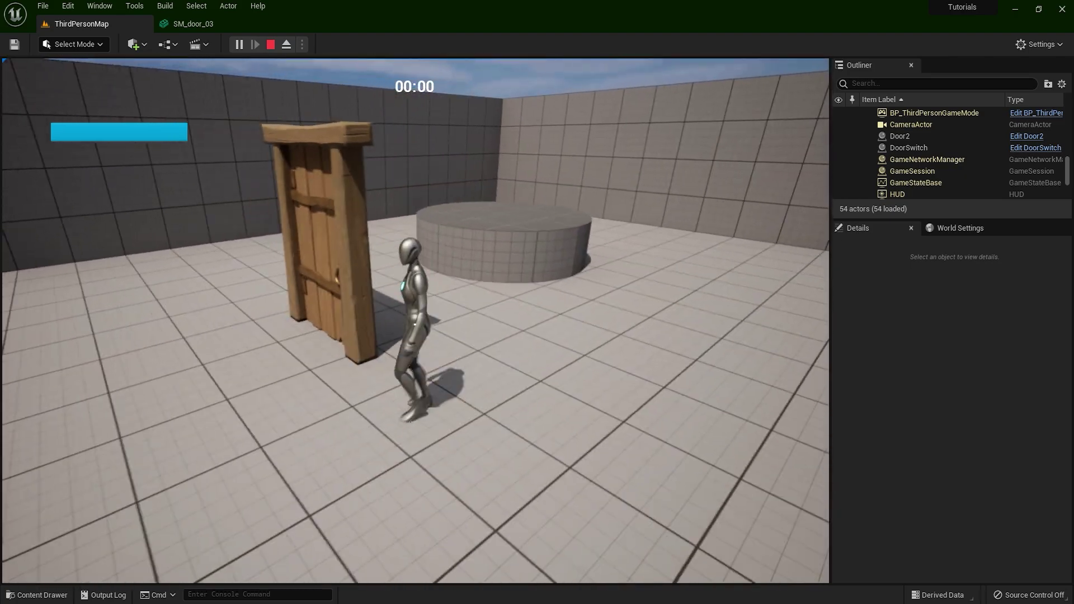
key("Escape")
Add a 10DOP-X simplified collision to the SM_door_03 mesh and move it along X so it stands beside the door
left_click(193, 23)
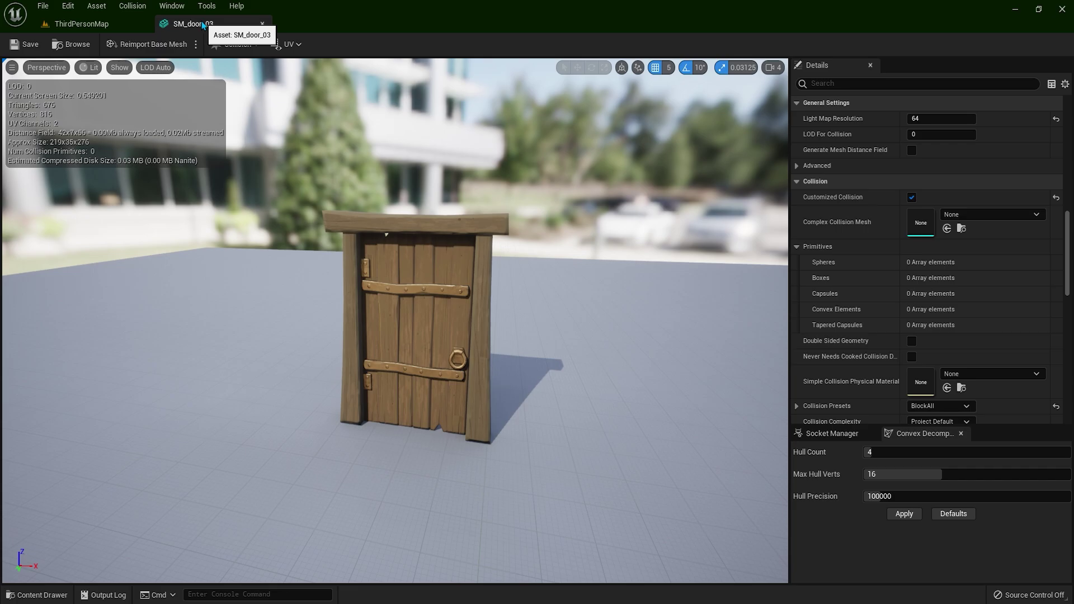
left_click(240, 47)
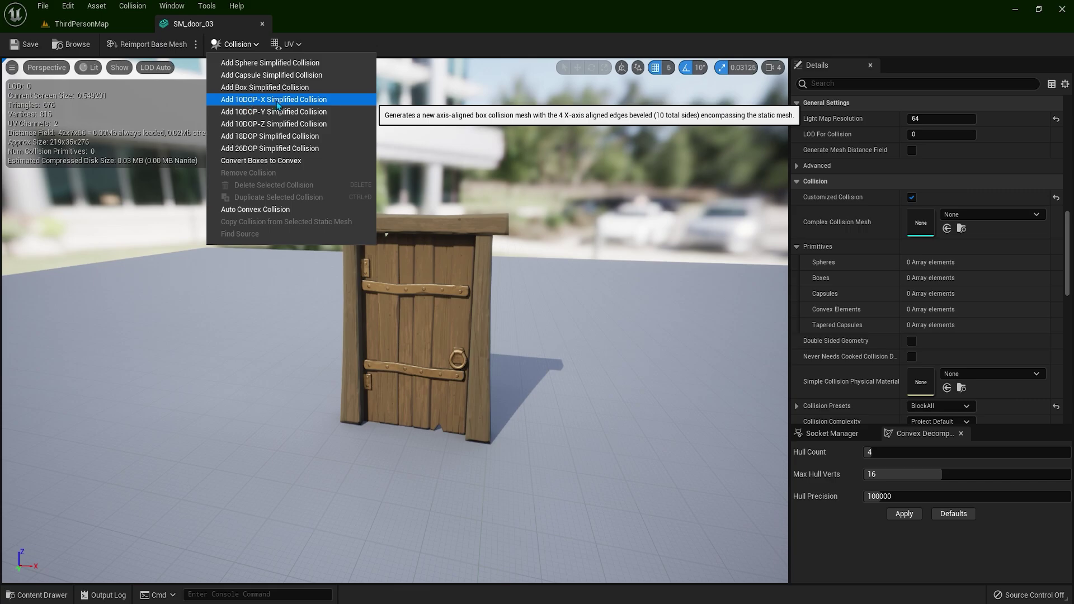
left_click(306, 104)
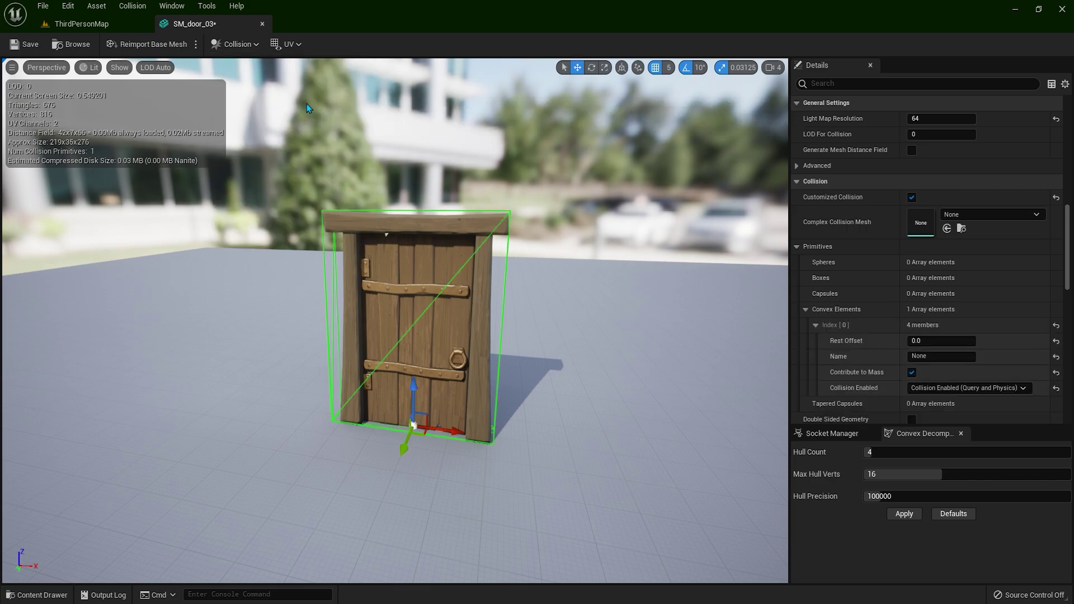
right_click_drag(401, 227, 459, 203)
key("s")
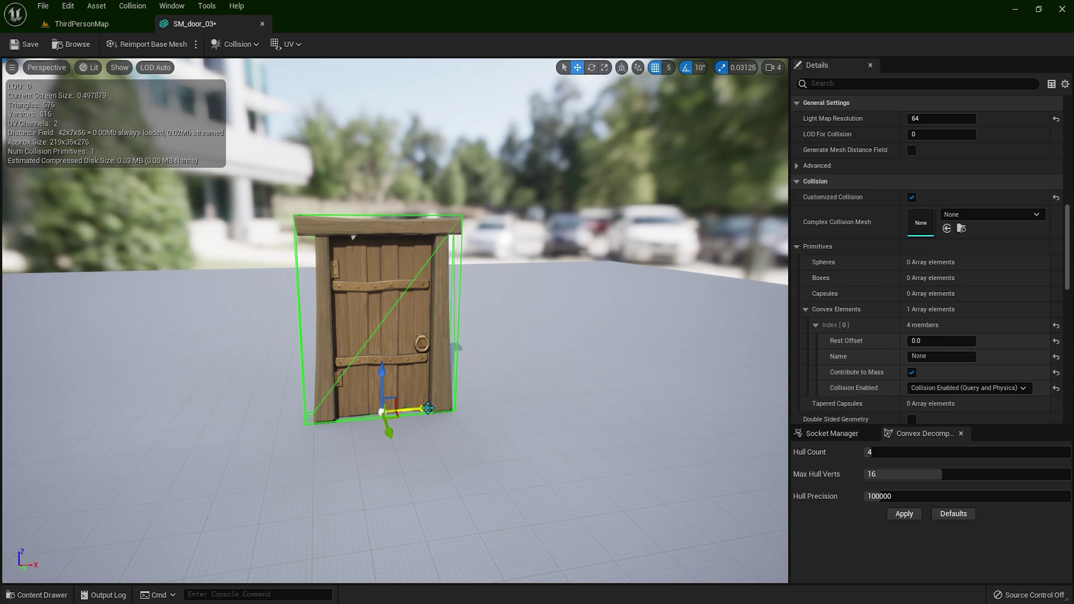
left_click_drag(428, 408, 571, 406)
scroll(572, 406, "up", 3)
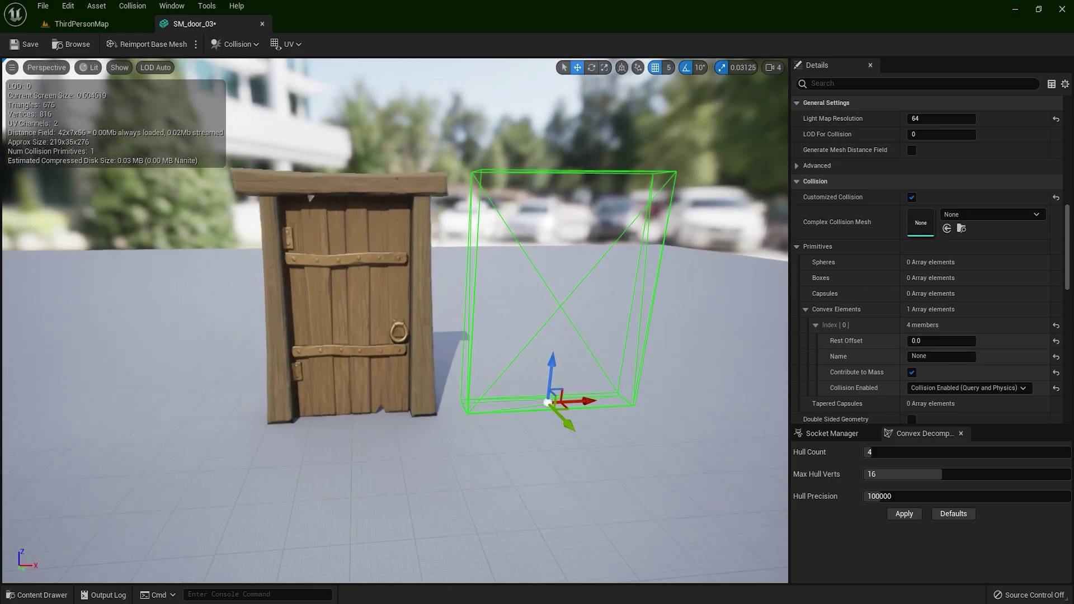
right_click_drag(621, 377, 672, 377)
key("w")
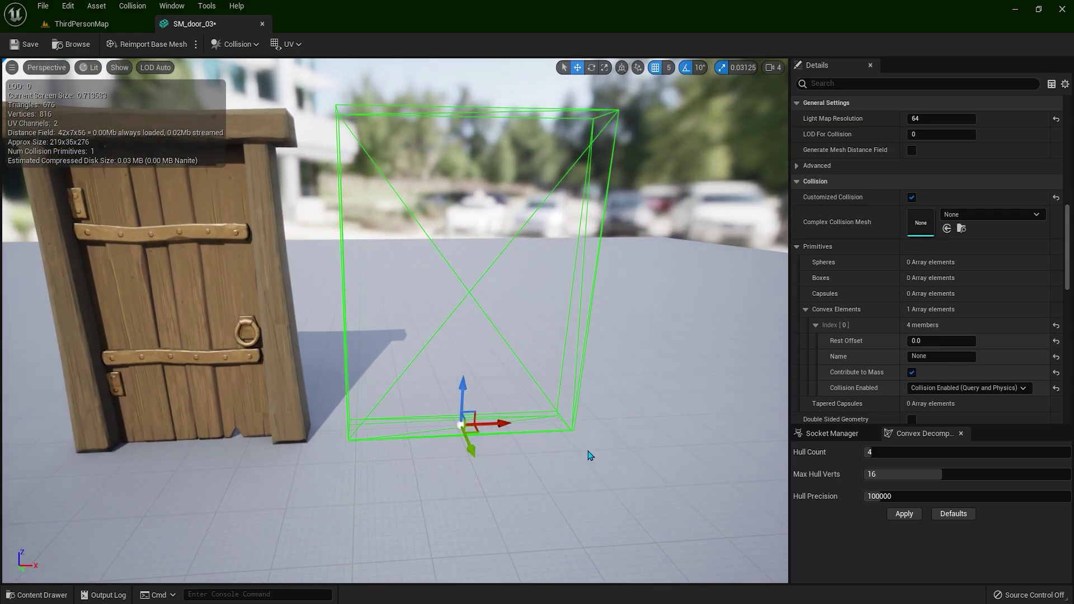
key("s")
mouse_move(588, 446)
right_mouse_down()
mouse_move(590, 421)
mouse_move(590, 434)
right_mouse_up()
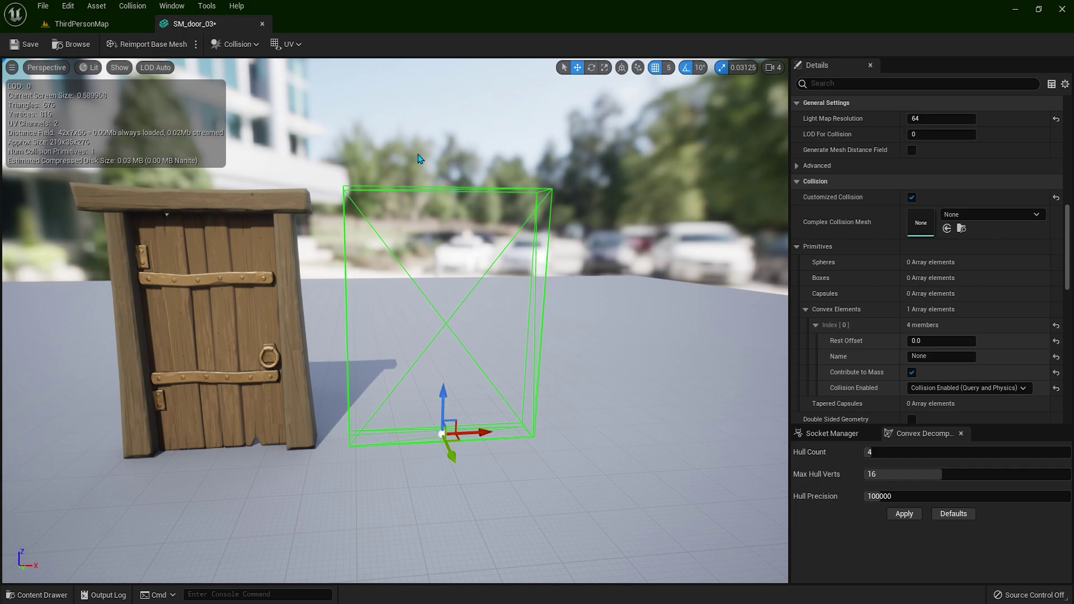
Add a second 10DOP-X simplified collision around the door and delete the first one standing beside it
scroll(374, 140, "up", 2)
left_click(235, 45)
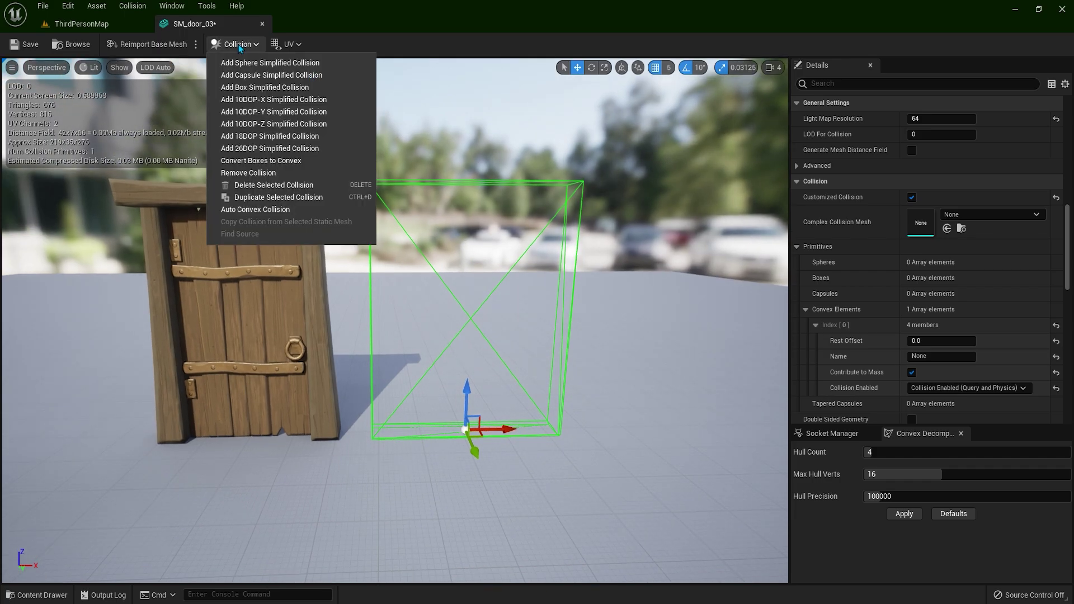
left_click(269, 99)
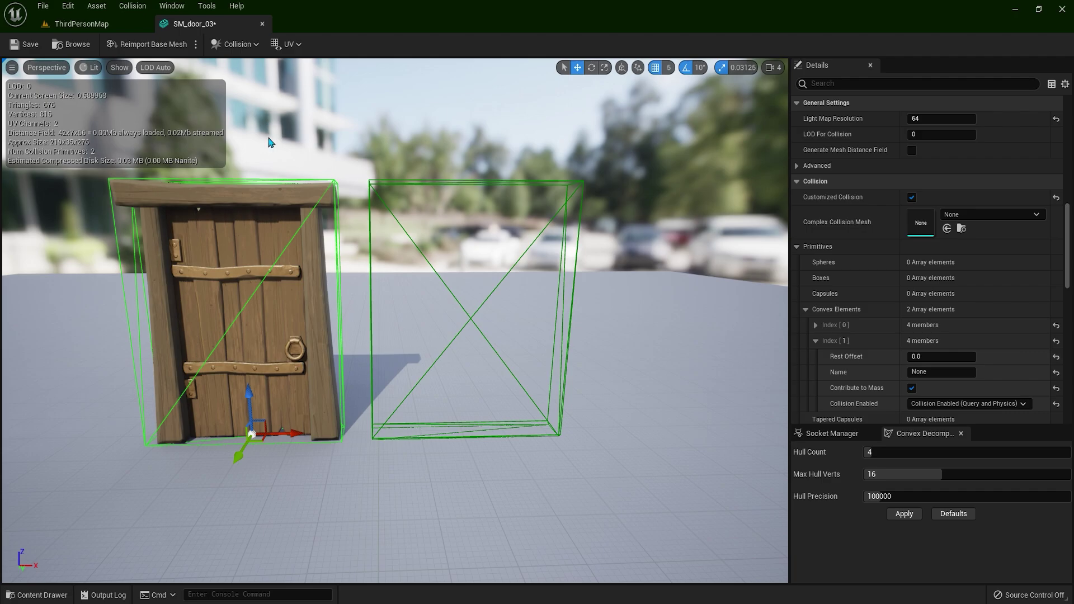
right_click_drag(268, 142, 237, 147)
left_click(460, 429)
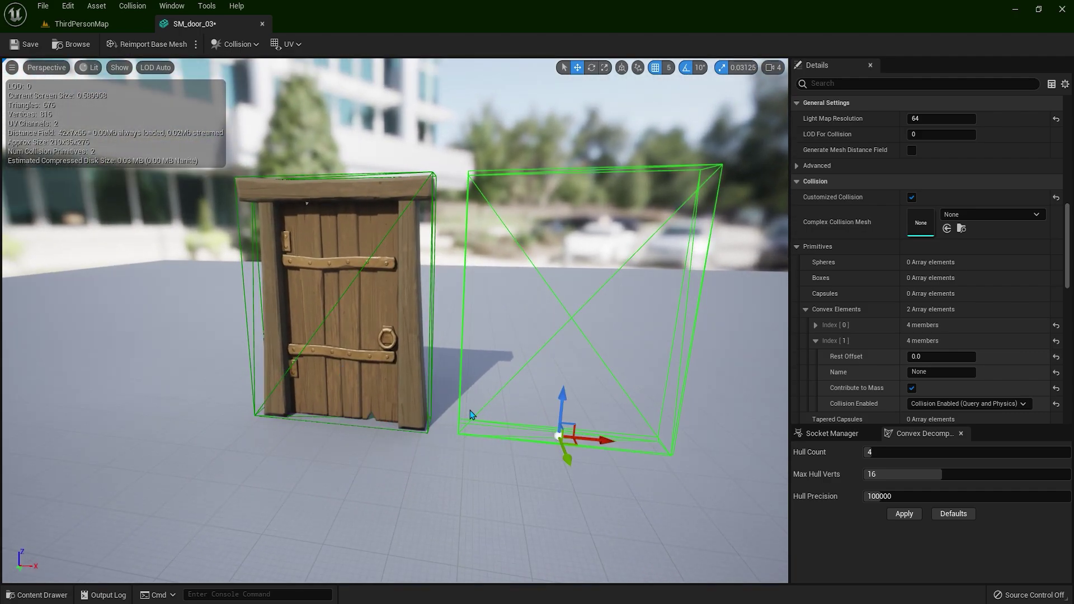
key("Delete")
Add a box simplified collision to the door, try shifting it along X, and undo the shift
left_click(237, 45)
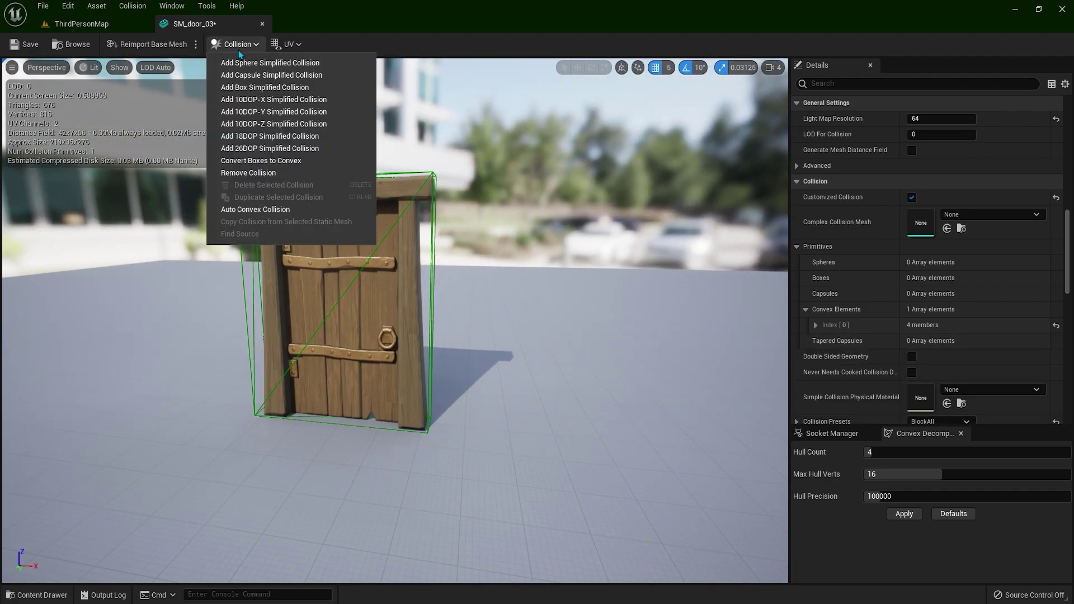
left_click(254, 88)
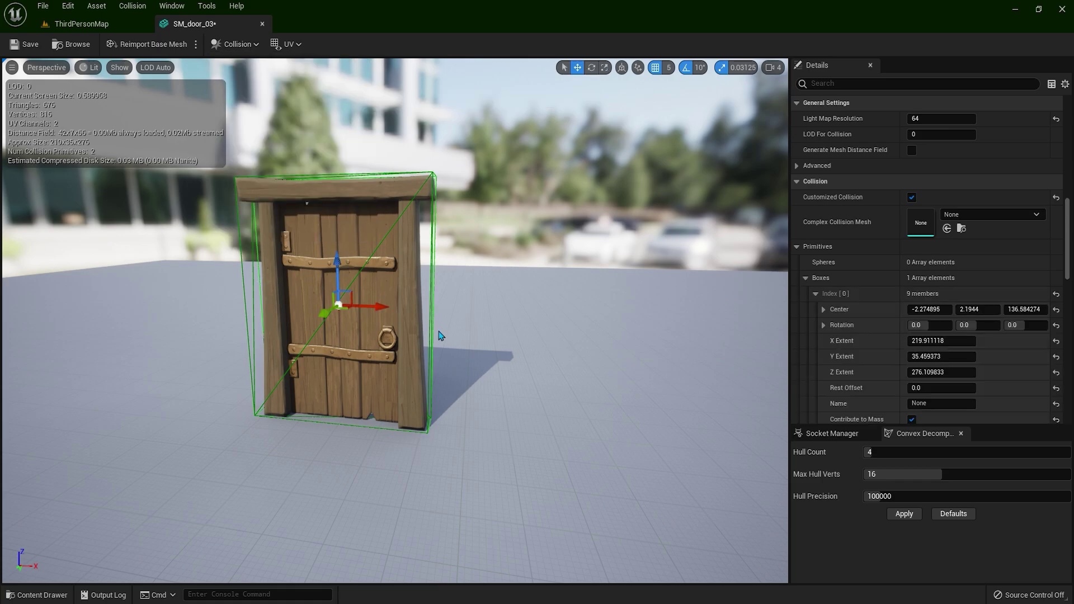
left_click_drag(376, 307, 591, 348)
key("ctrl+z")
Add an 18DOP simplified collision to the door and save the mesh
left_click(239, 44)
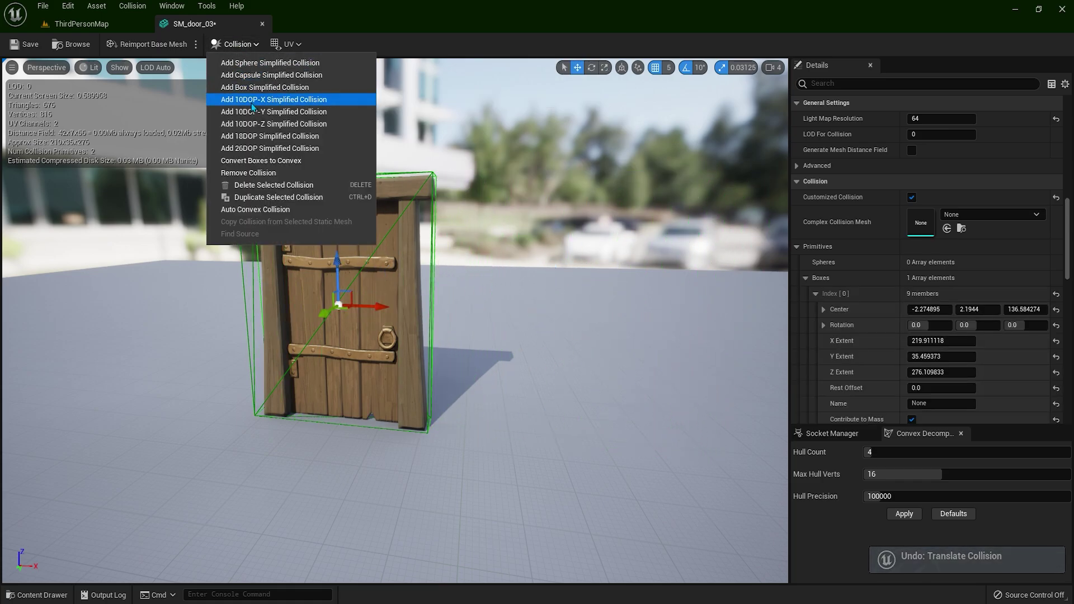
left_click(263, 137)
key("ctrl+s")
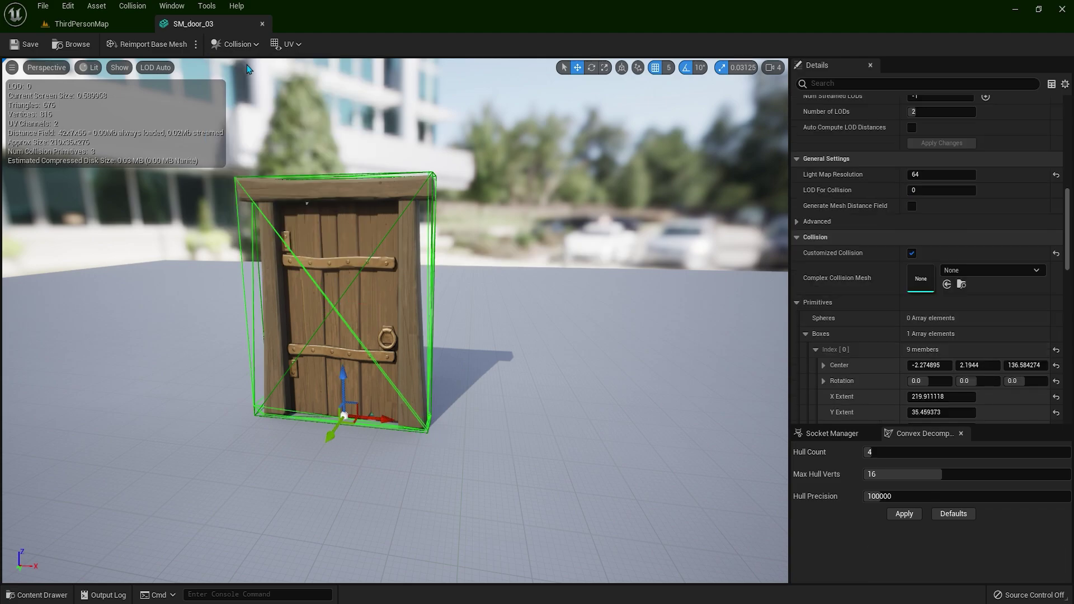
Remove all simplified collision from the door mesh and turn on the Complex Collision display
left_click(238, 44)
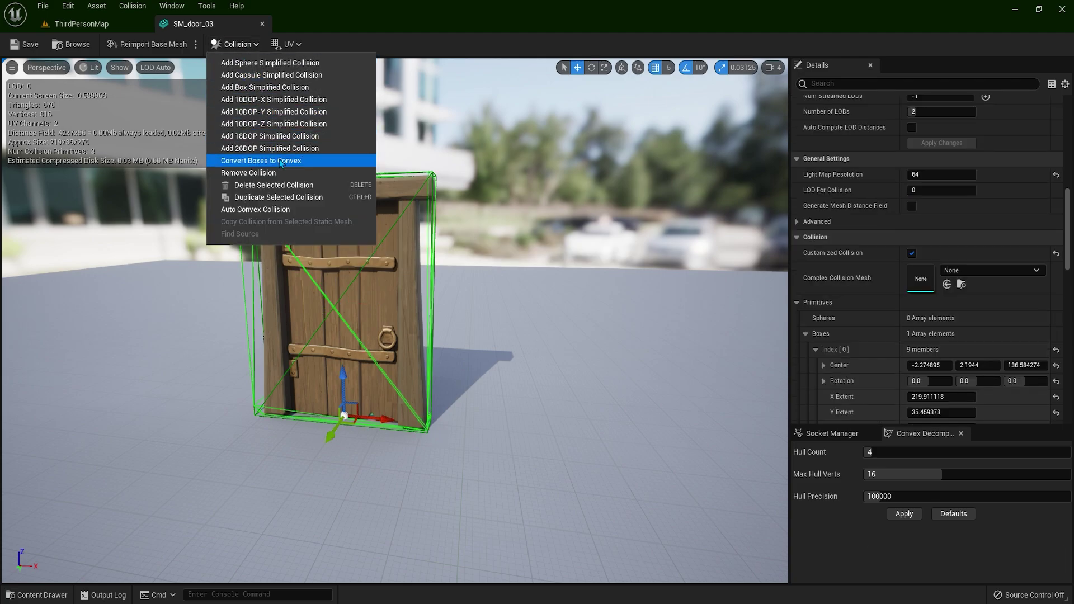
left_click(269, 176)
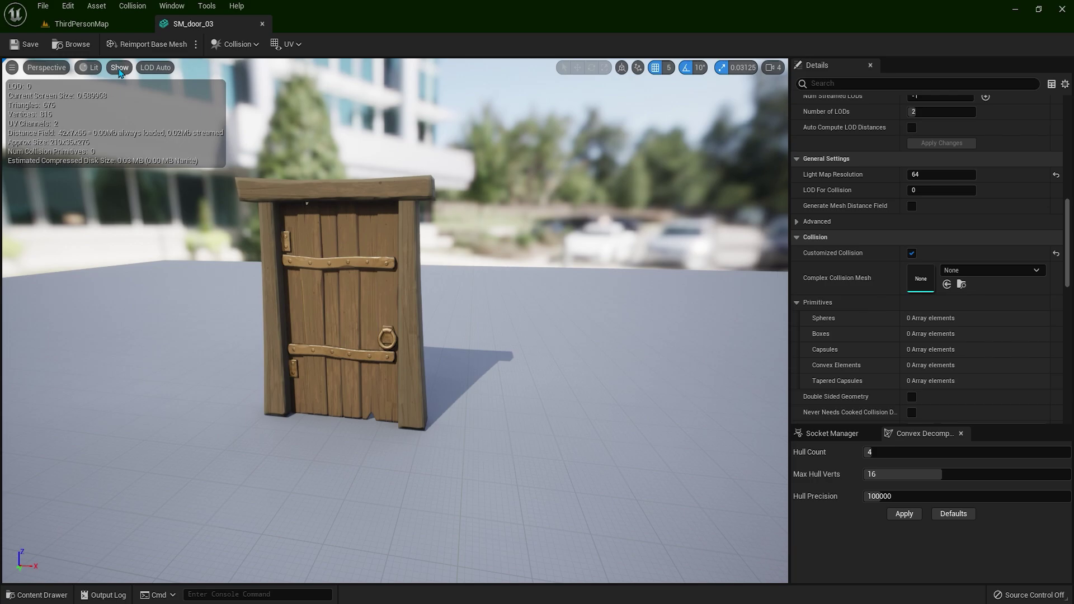
left_click(119, 67)
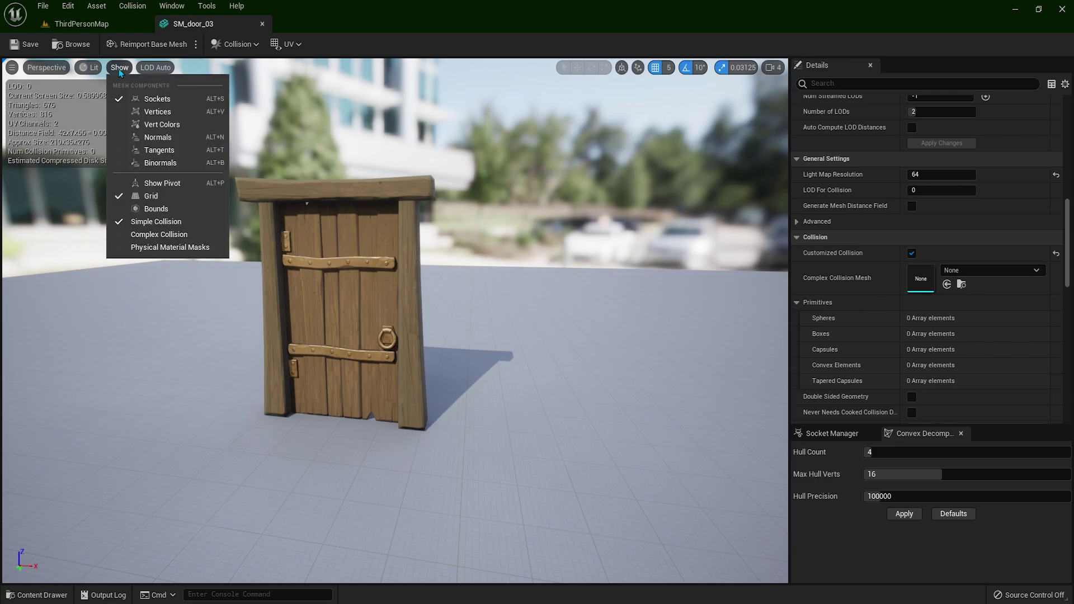
left_click(120, 238)
right_click_drag(271, 321, 257, 311)
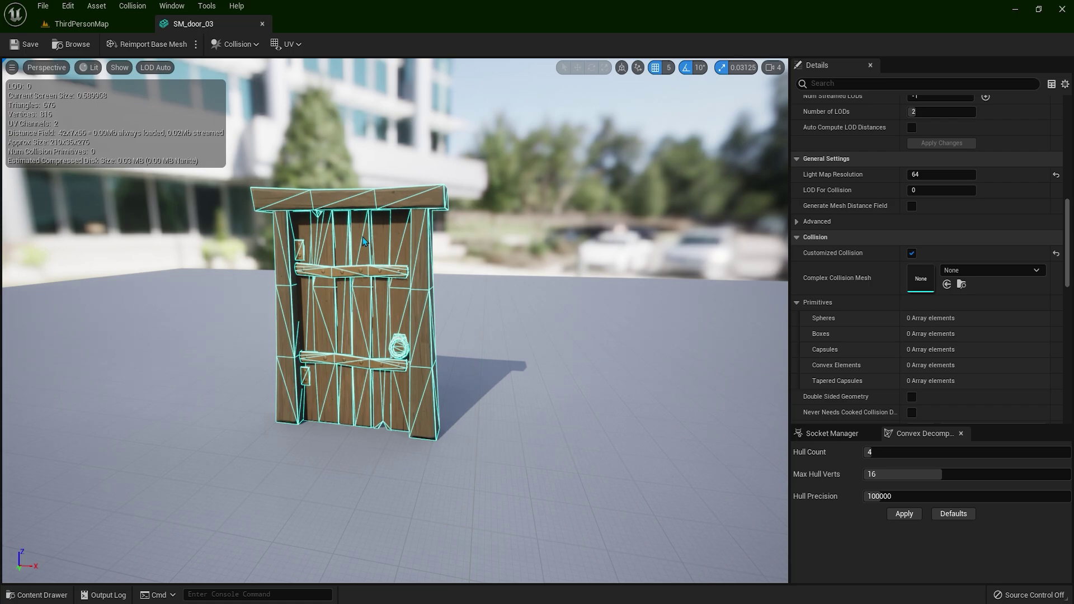
Play the ThirdPersonMap level, run the character through the door without simple collision, and end the session
left_click(112, 24)
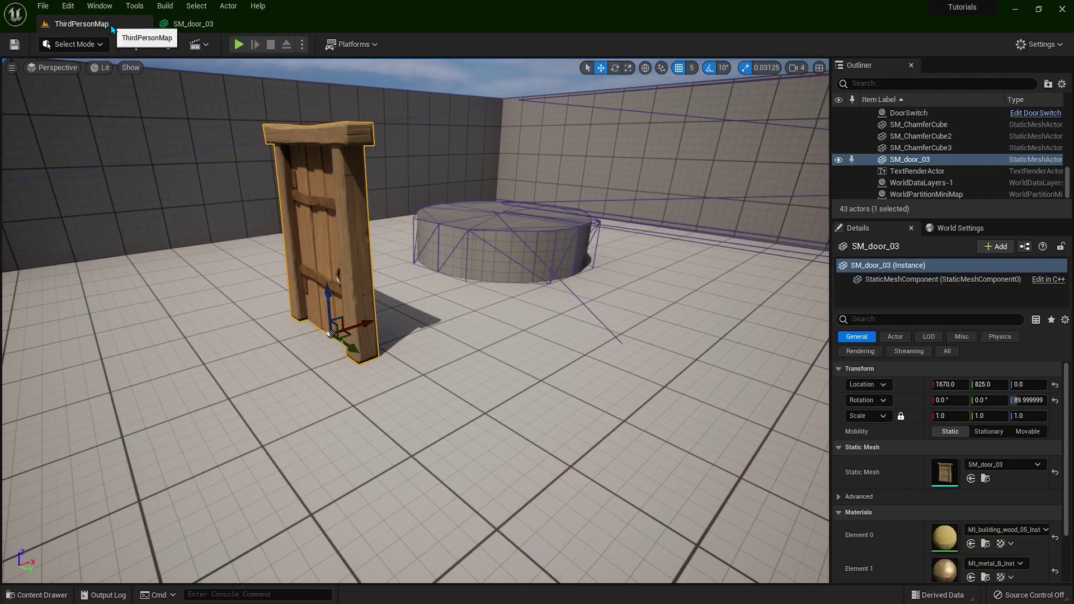
left_click(242, 45)
key("w")
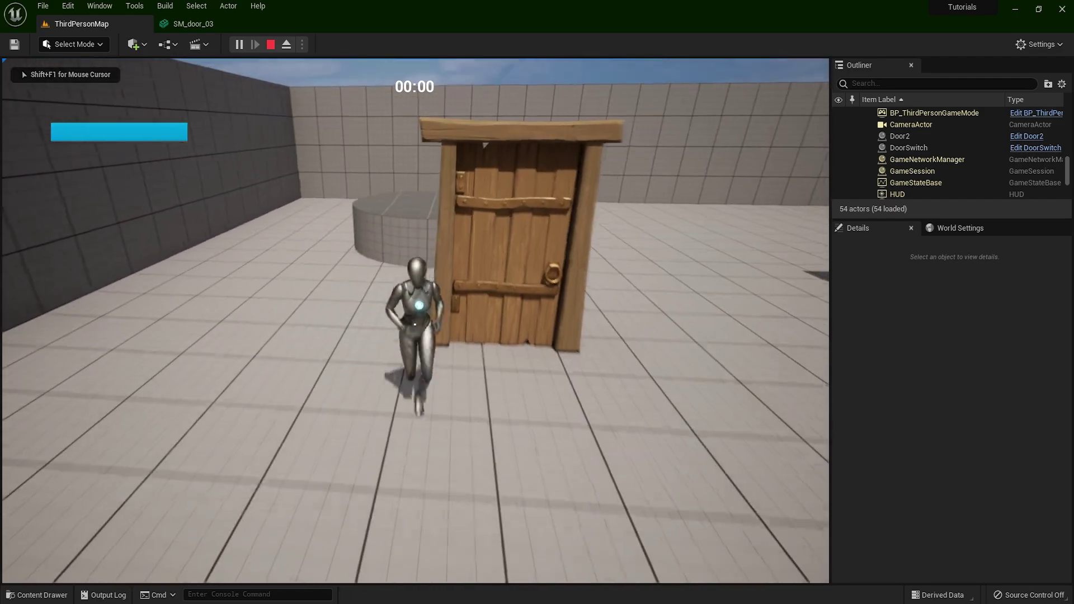
key("Escape")
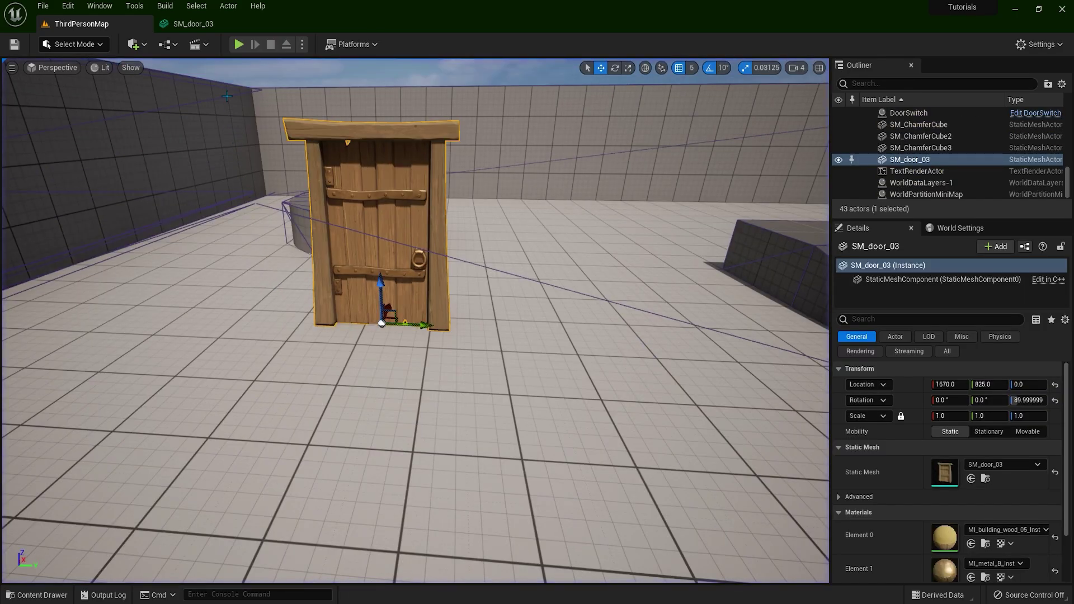
Set the Collision Complexity of the SM_door_03 mesh to Use Complex Collision As Simple
left_click(217, 27)
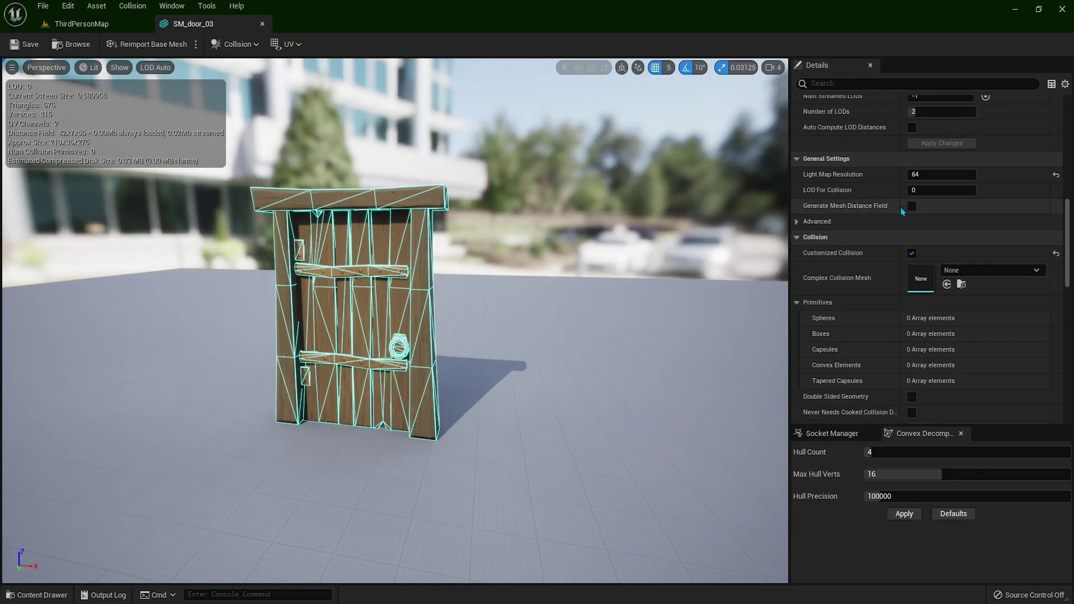
scroll(1068, 246, "down", 3)
mouse_move(1068, 246)
left_mouse_down()
mouse_move(1067, 286)
mouse_move(1066, 263)
left_mouse_up()
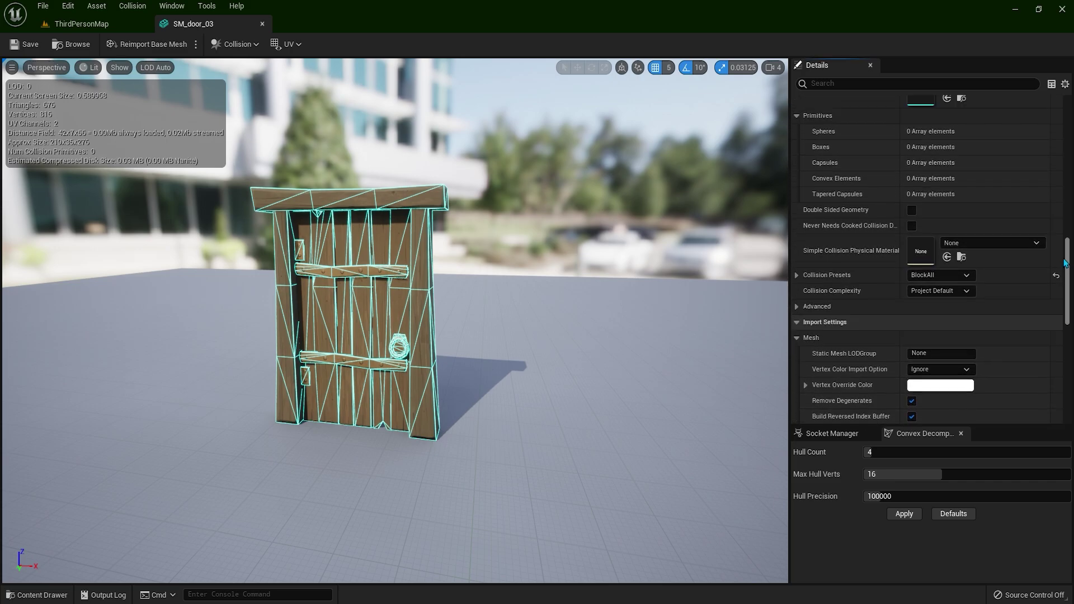
left_click(958, 294)
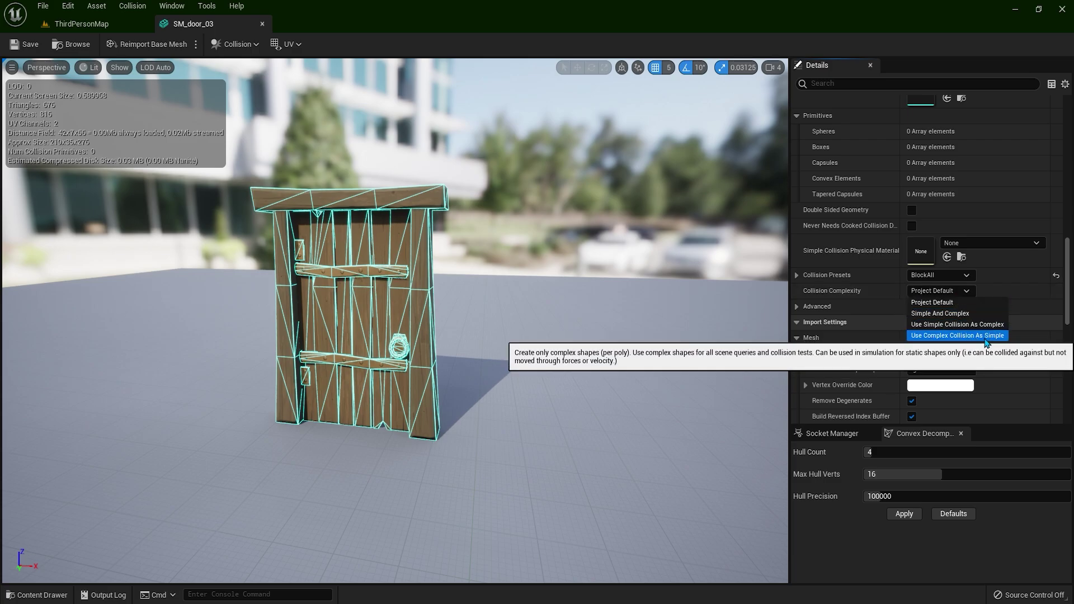
left_click(933, 336)
scroll(448, 319, "up", 5)
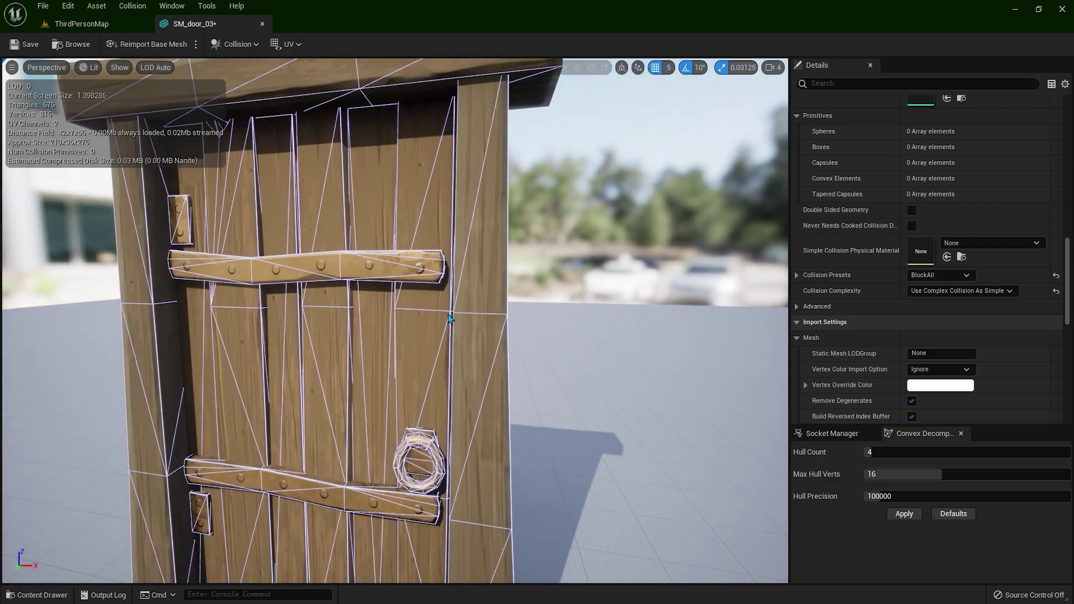
Reset the Collision Complexity to its default, choose Use Complex Collision As Simple again, and save the mesh
left_click(1056, 291)
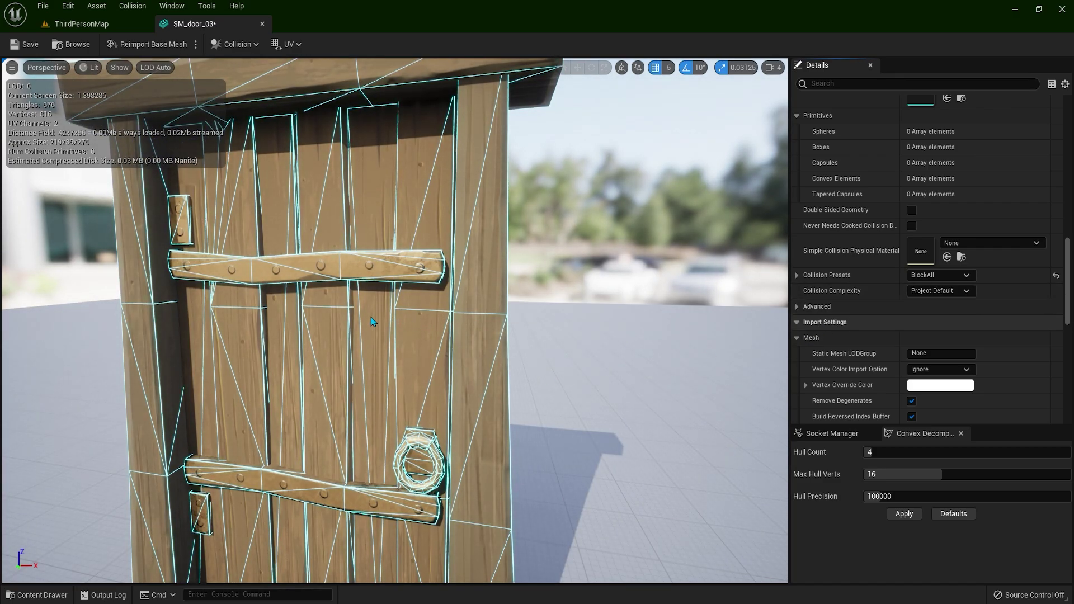
left_click(929, 292)
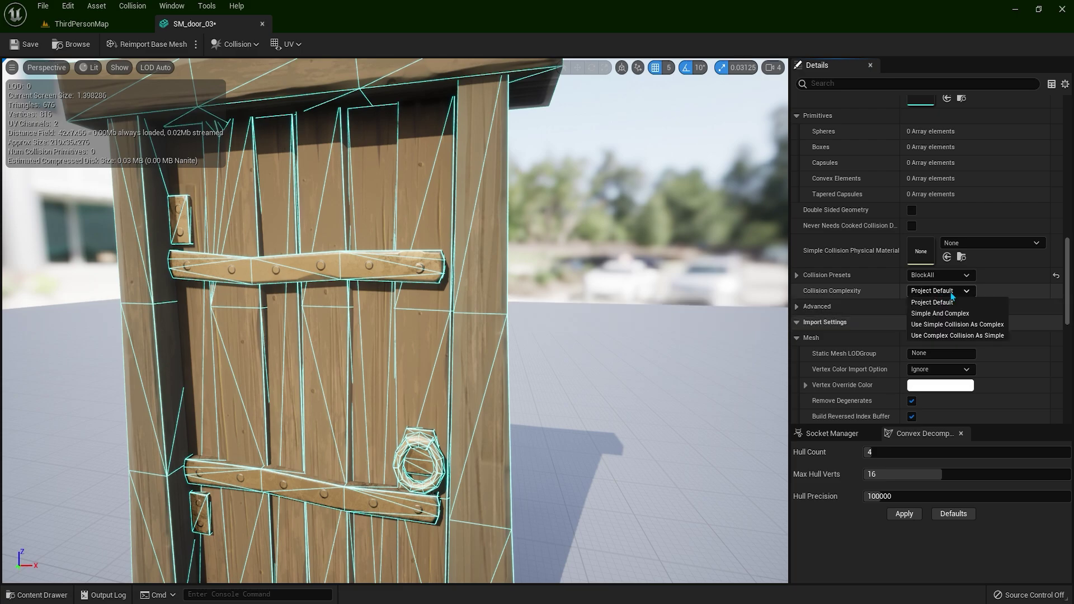
left_click(969, 338)
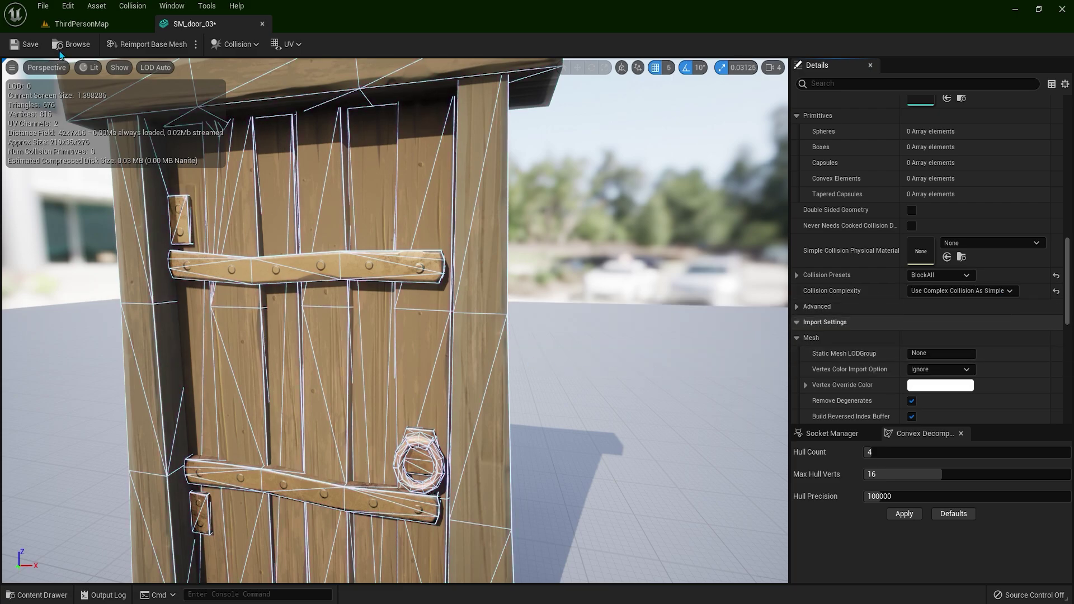
scroll(429, 316, "down", 6)
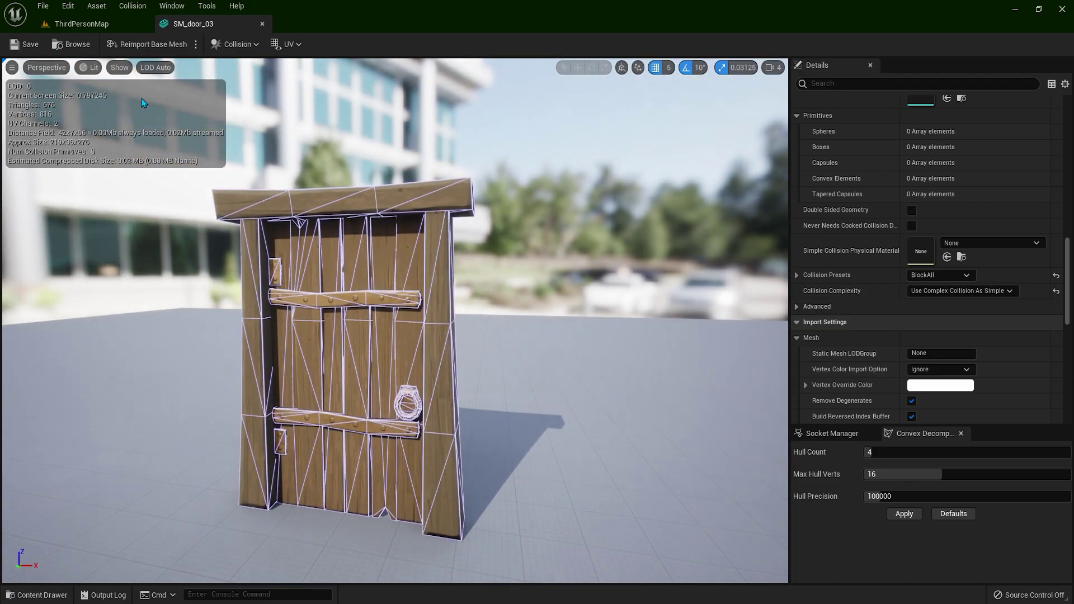
Play the ThirdPersonMap level, run the character against and around the door to test its complex collision, and end the session
left_click(107, 26)
left_click(239, 45)
key("w")
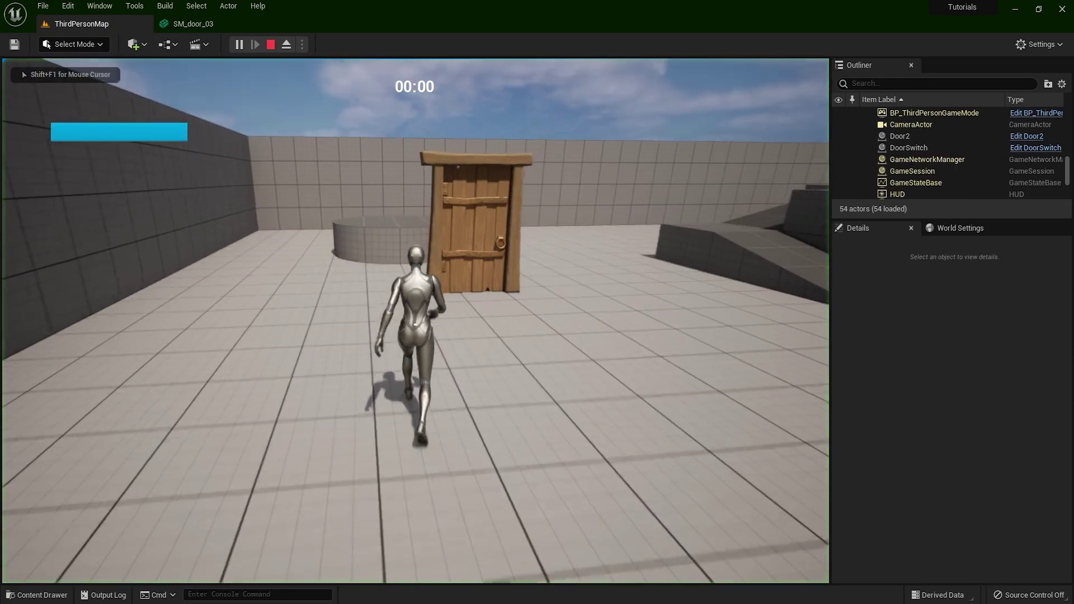
key("d")
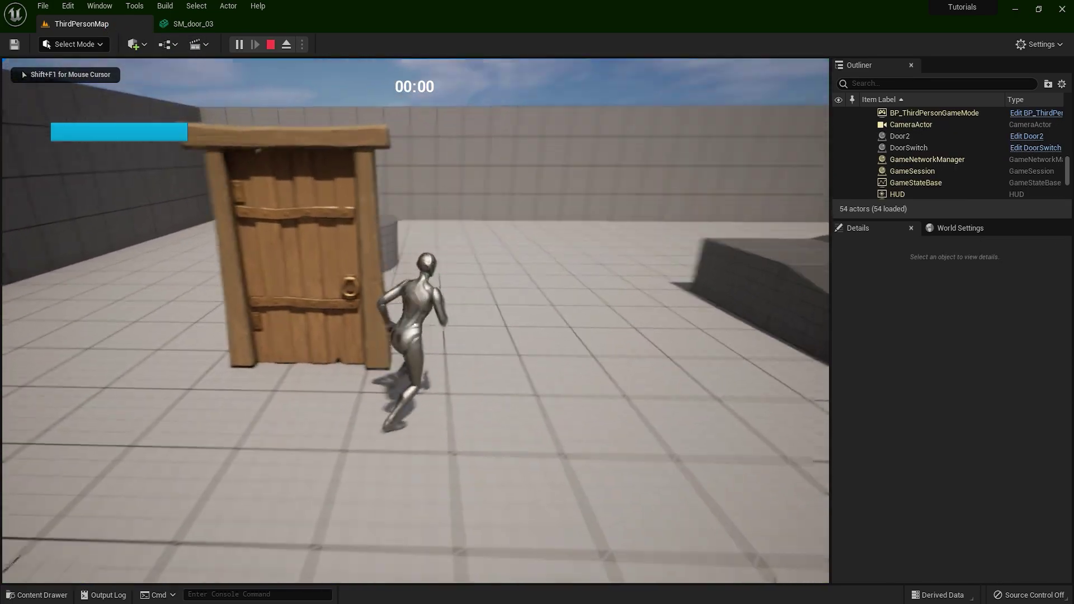
key("a")
key("s")
key("a")
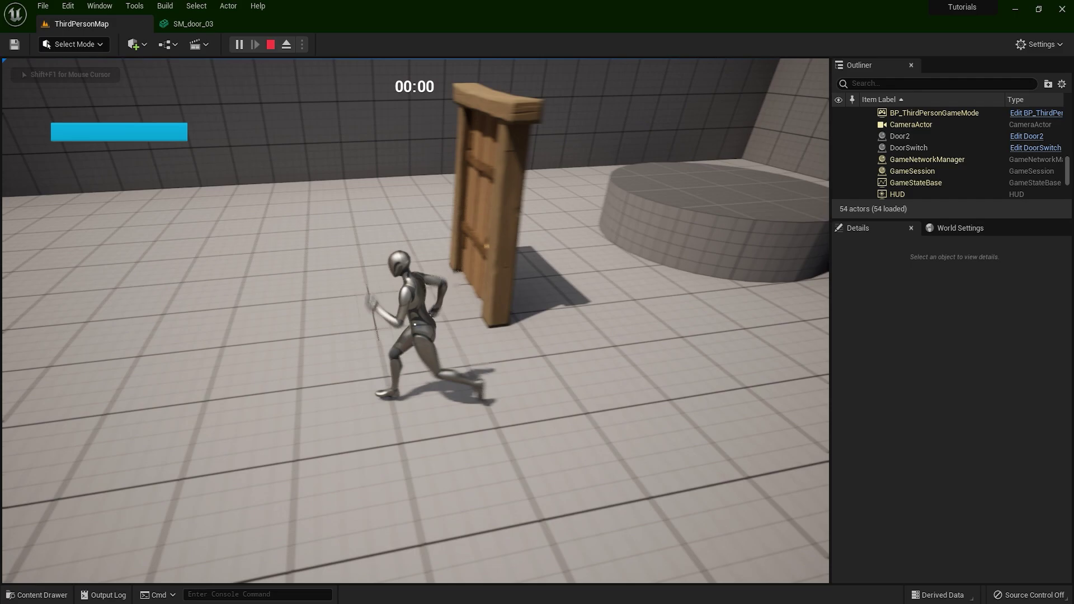
key("w")
key("Escape")
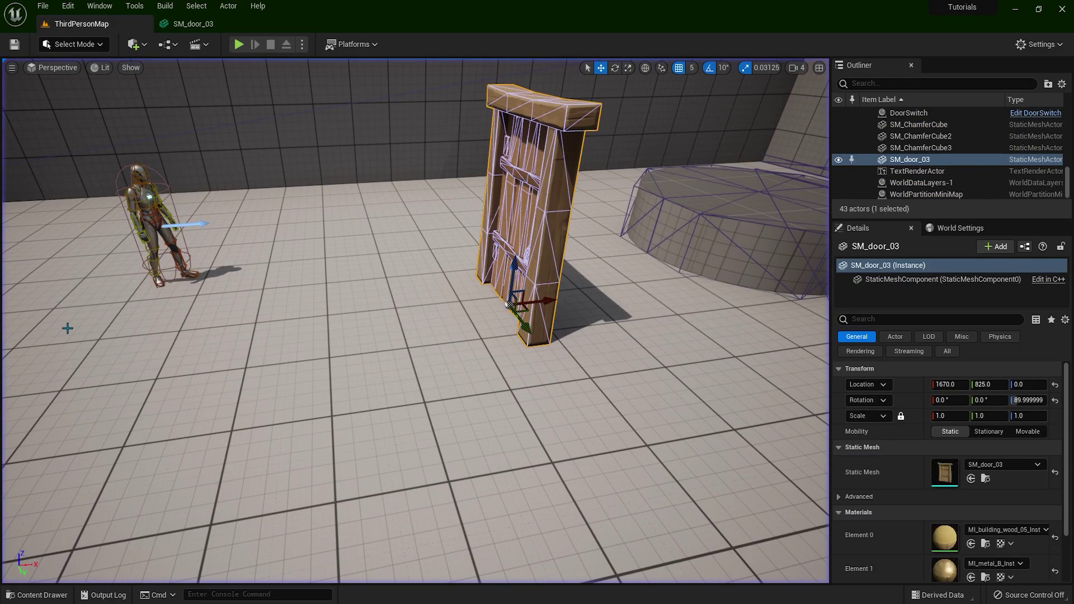
Return to the SM_door_03 mesh and view the complex collision wireframe on the whole door
left_click(216, 28)
scroll(512, 330, "up", 2)
scroll(410, 200, "down", 3)
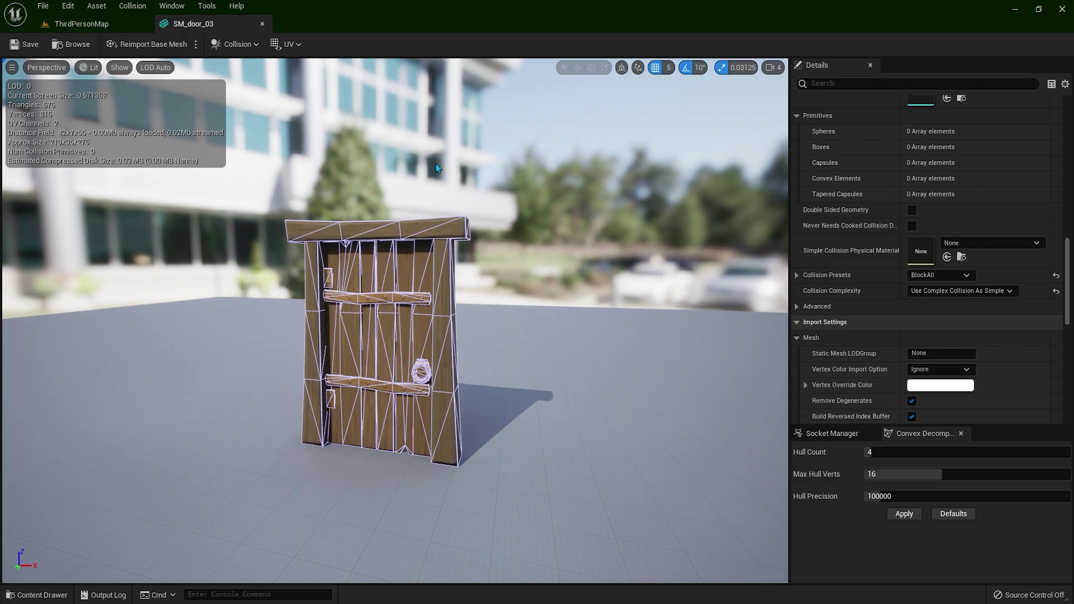
left_click_drag(435, 163, 329, 336)
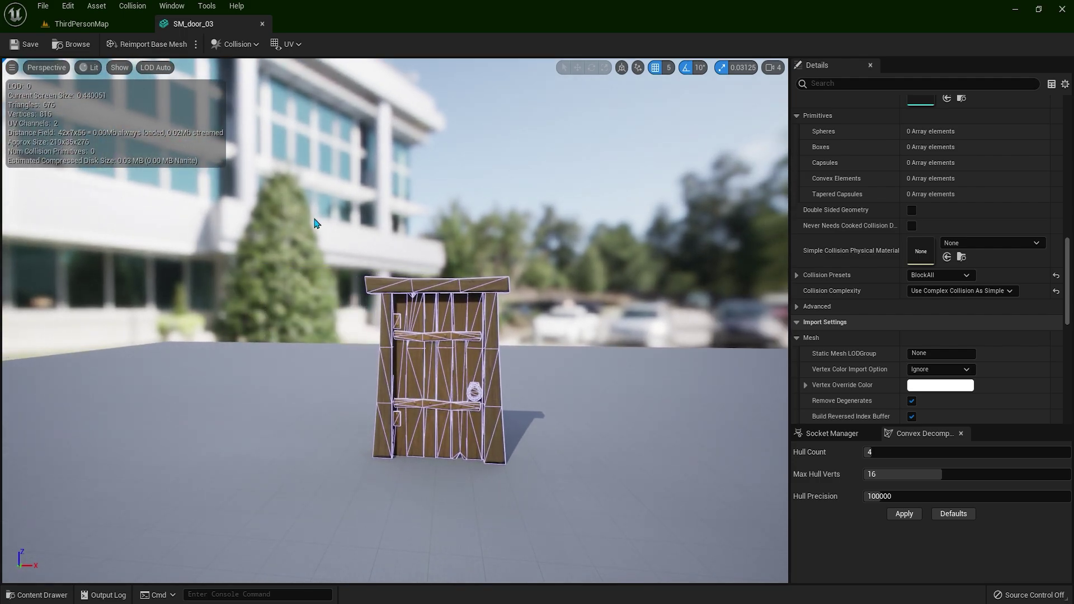
Set the Collision Complexity of the SM_door_03 mesh back to Project Default
right_click_drag(484, 222, 517, 222)
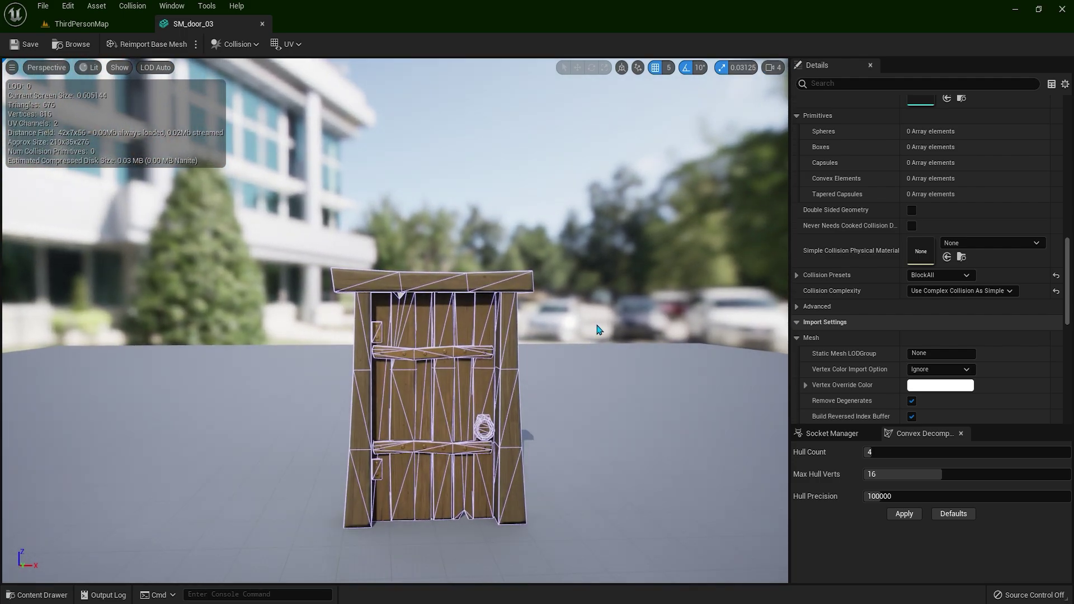
scroll(599, 330, "up", 3)
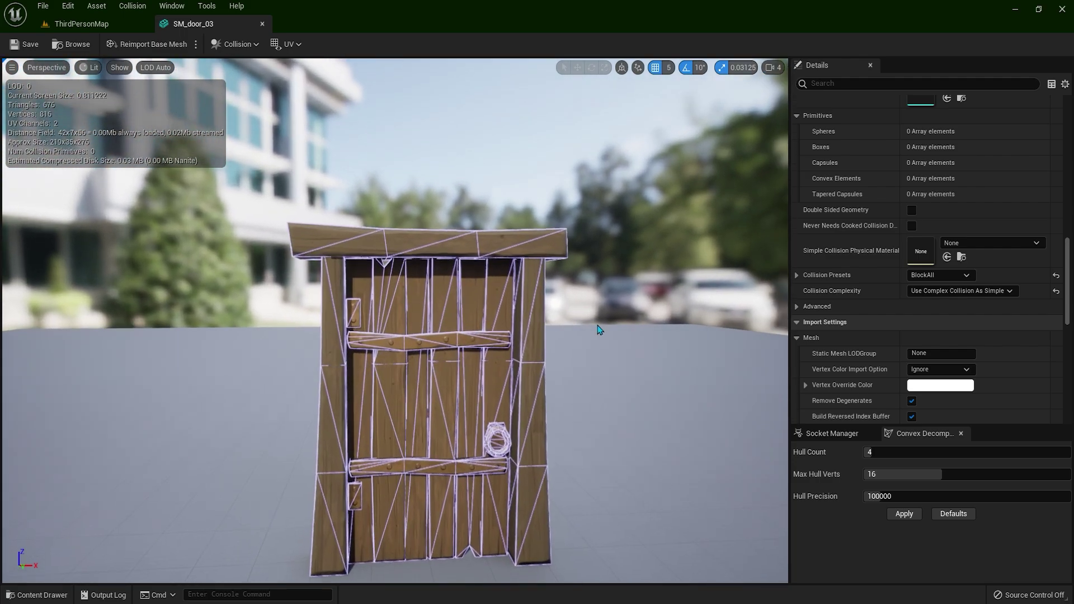
left_click(957, 290)
left_click(950, 302)
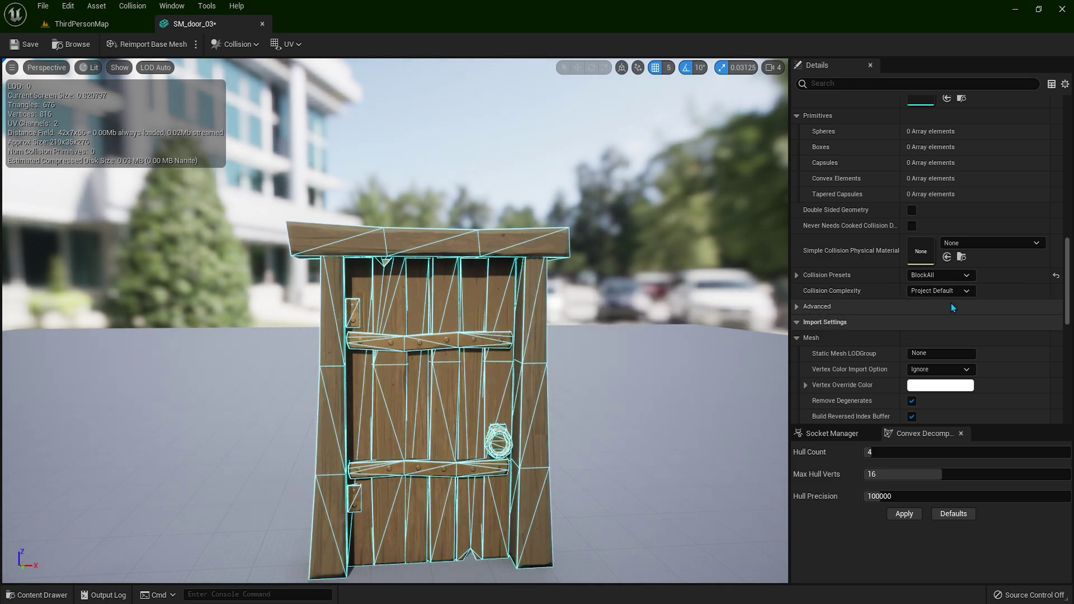
Add a box simplified collision around the whole door mesh
left_click(240, 44)
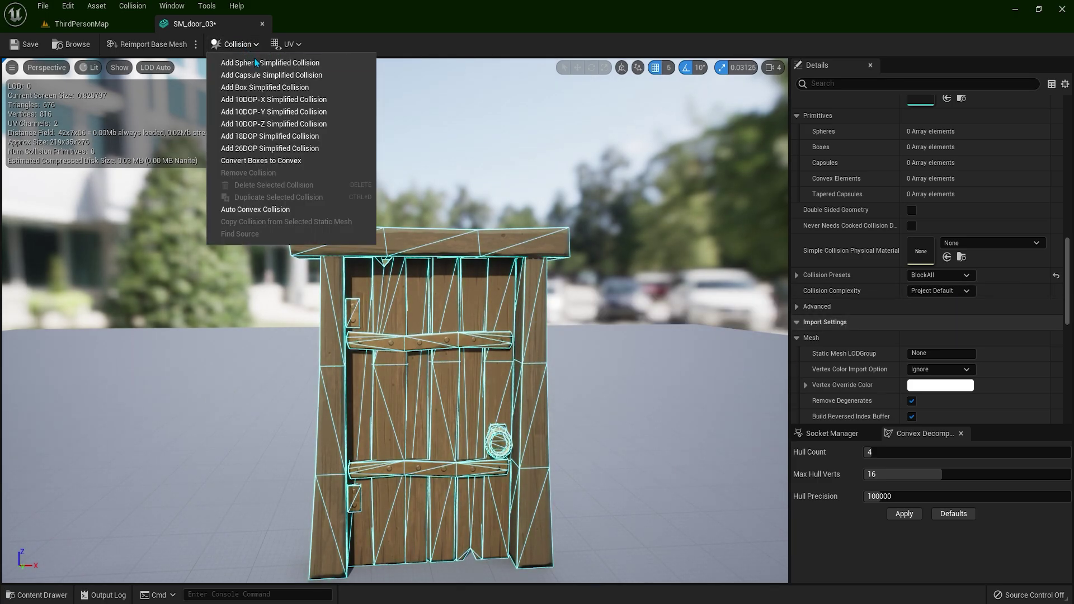
left_click(308, 93)
scroll(323, 134, "down", 3)
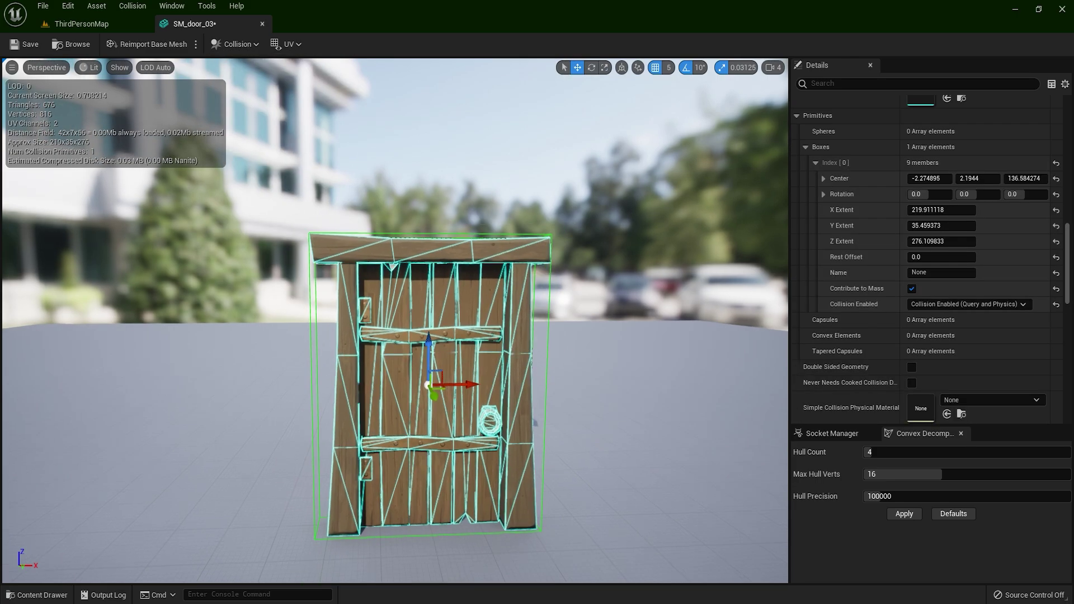
Hide the complex collision display and inspect the box collision around the door from several angles
left_click(119, 68)
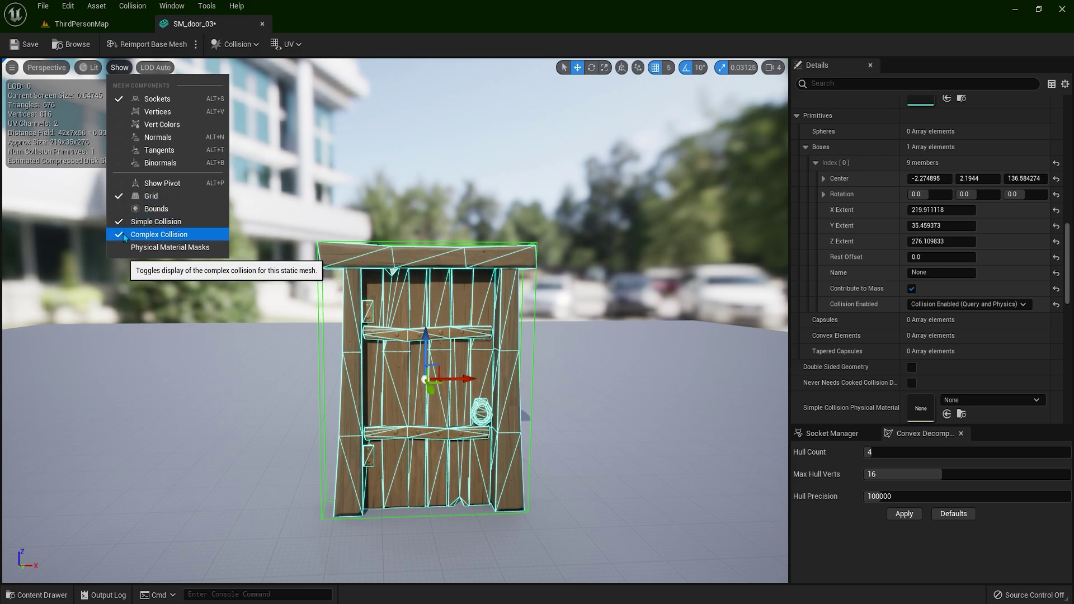
left_click(152, 239)
right_click_drag(347, 434, 351, 429)
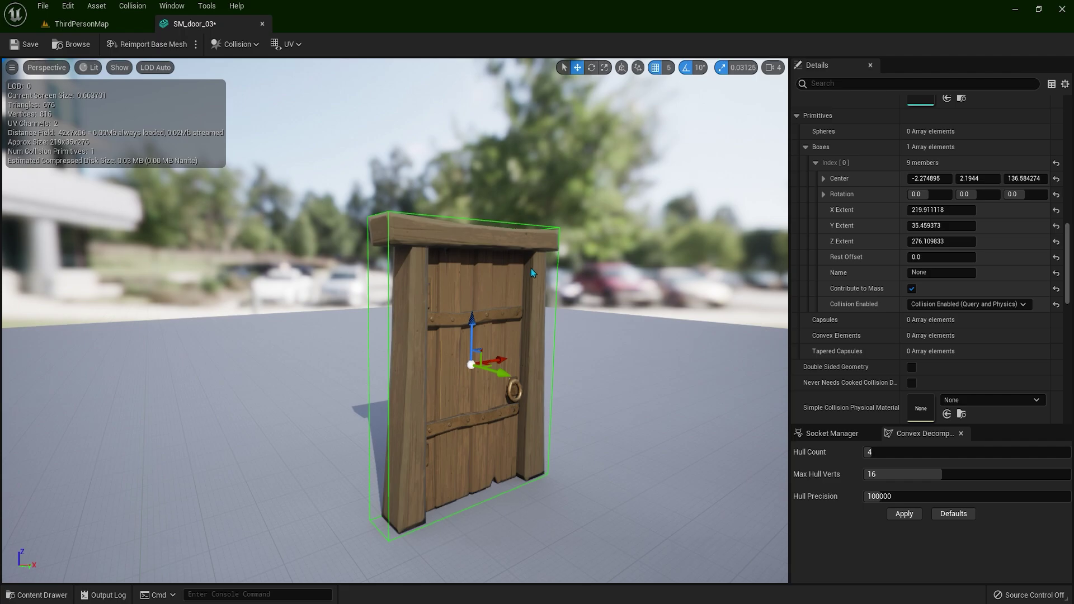
left_click_drag(541, 273, 446, 259)
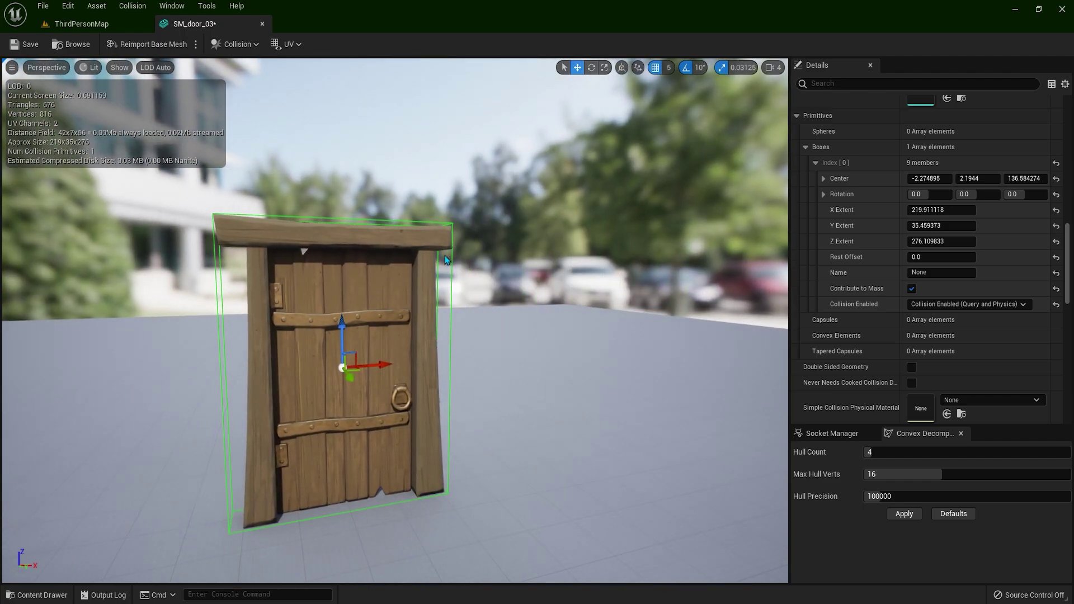